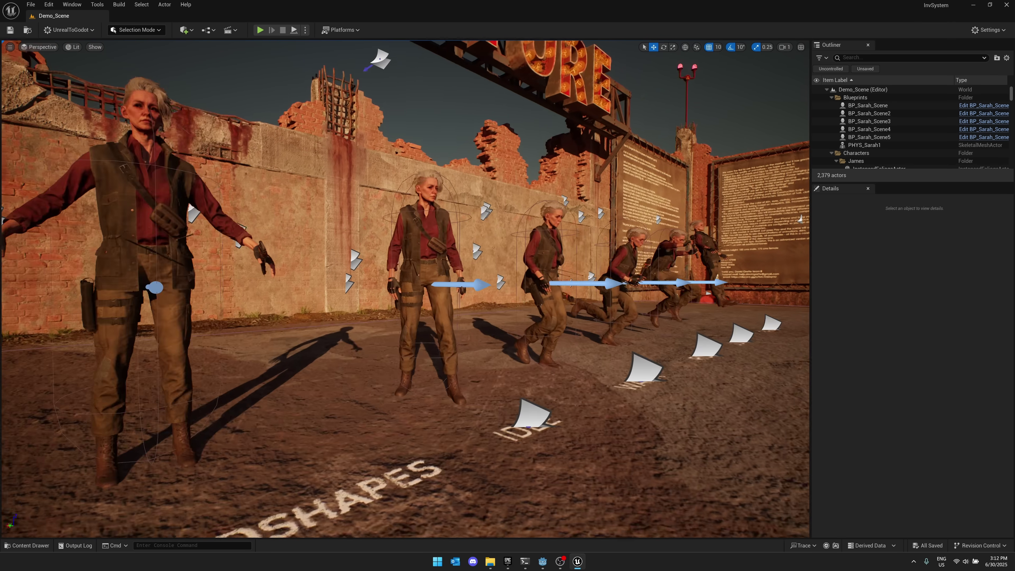
Orbit around the character row, then open and dismiss the Unreal-to-Godot export actions list.
{"action": "right_click_drag", "start_coordinate": [405, 288], "coordinate": [689, 283]}
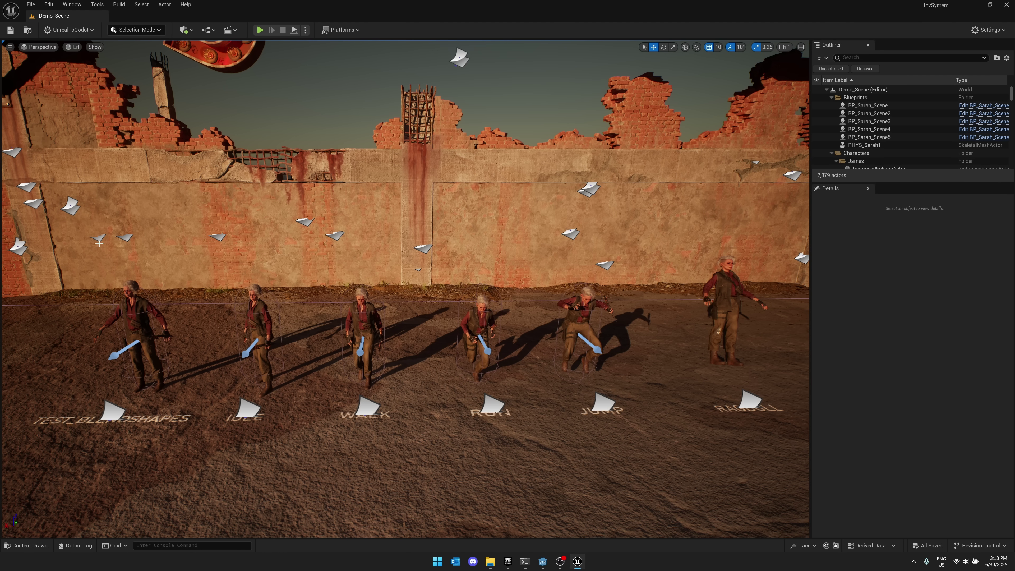
{"action": "left_click", "coordinate": [71, 29]}
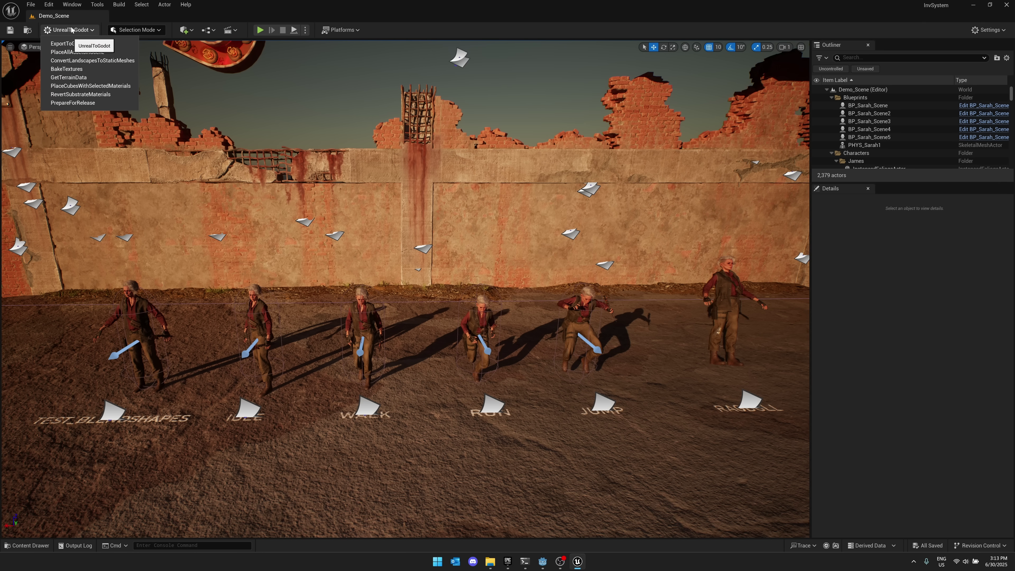
{"action": "left_click", "coordinate": [71, 30]}
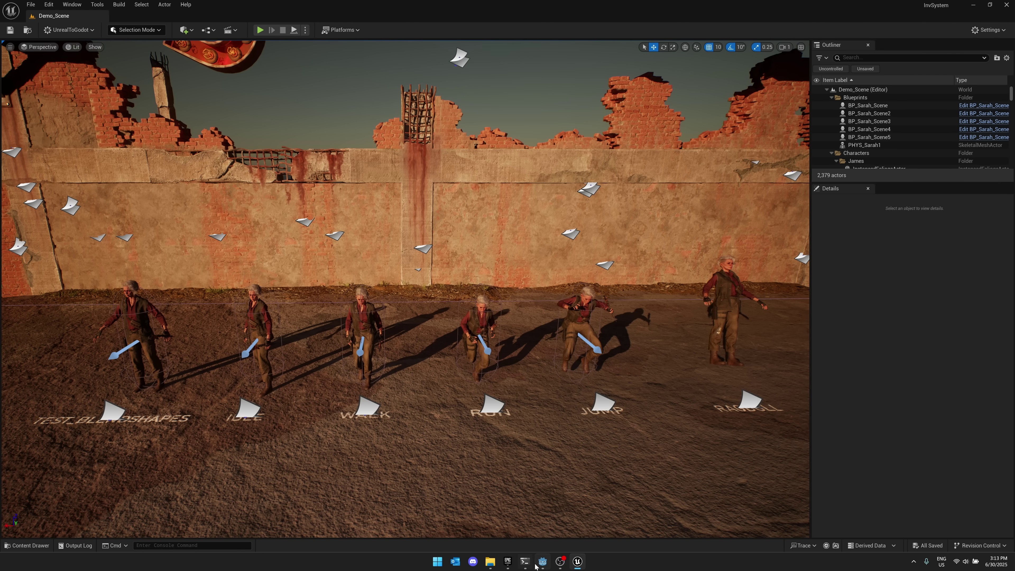
In Godot, play Sarah's AS_Sarah_MF_Idle_1 animation, then return to Unreal.
{"action": "left_click", "coordinate": [539, 565]}
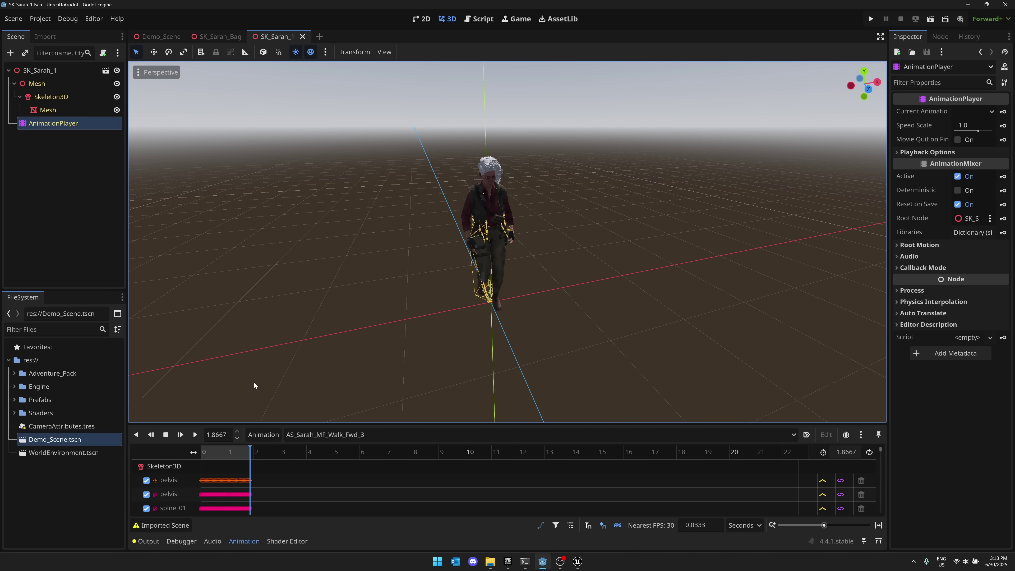
{"action": "left_click", "coordinate": [195, 434]}
{"action": "right_click_drag", "start_coordinate": [360, 320], "coordinate": [407, 329]}
{"action": "left_click", "coordinate": [325, 435]}
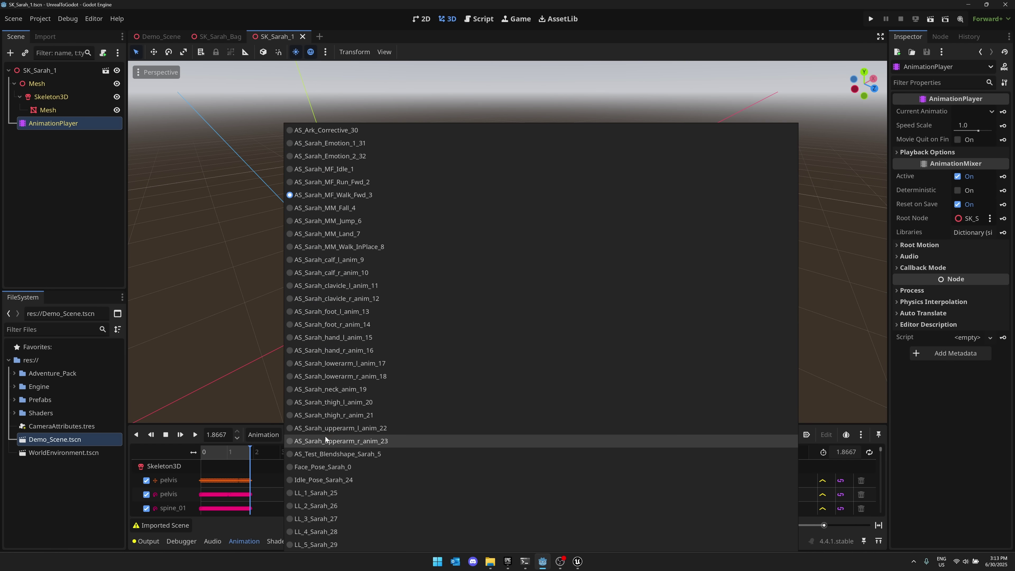
{"action": "left_click", "coordinate": [320, 169]}
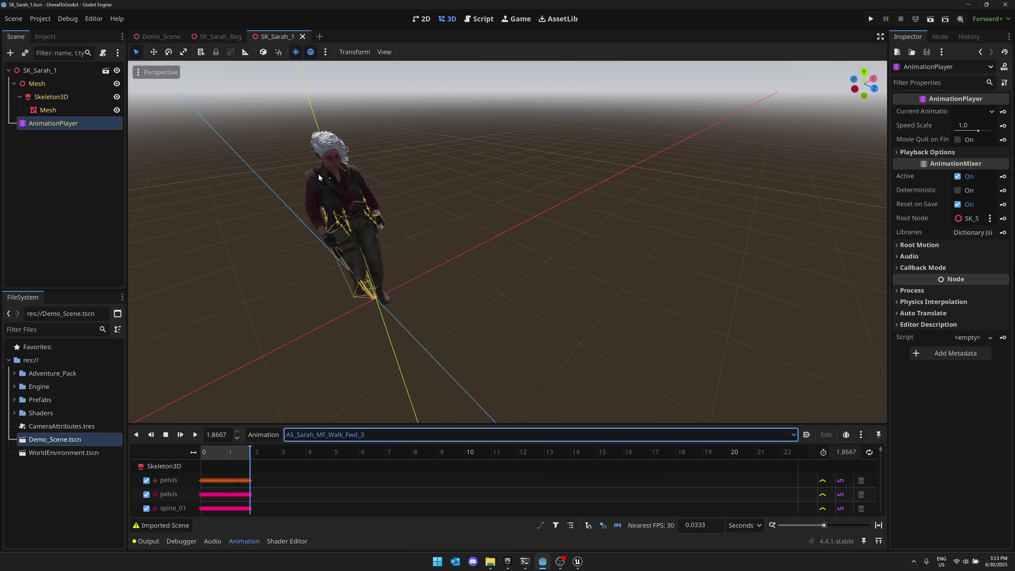
{"action": "left_click", "coordinate": [195, 435]}
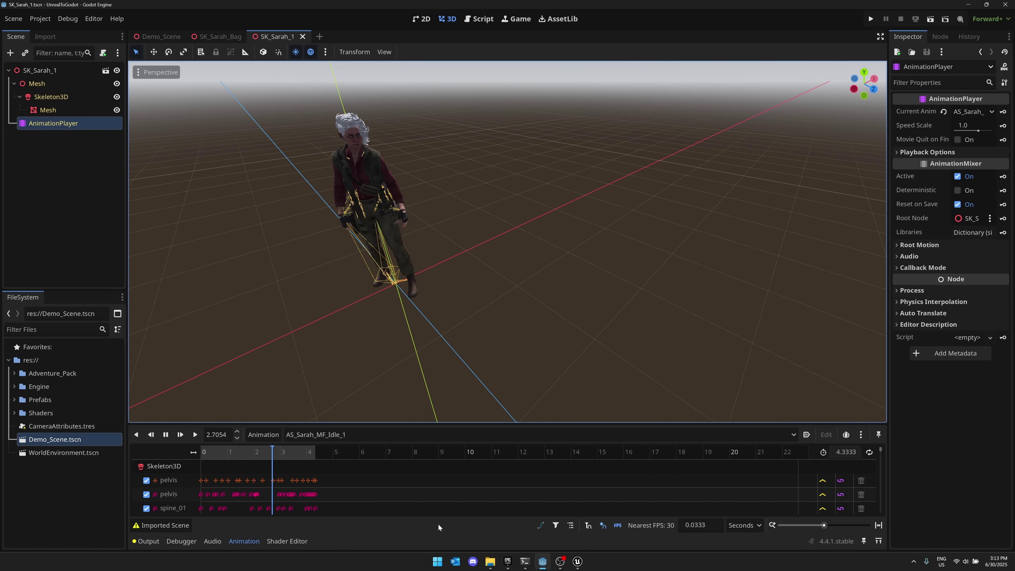
{"action": "left_click", "coordinate": [574, 561]}
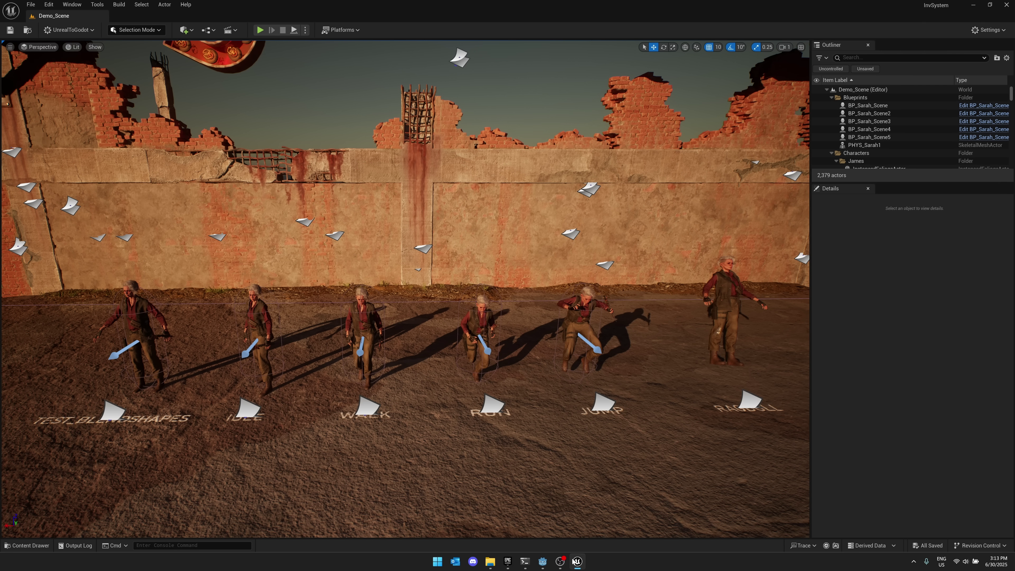
Fly the viewport camera toward and past the row of characters.
{"action": "key", "text": "a"}
{"action": "mouse_move", "coordinate": [405, 288]}
{"action": "right_mouse_down"}
{"action": "mouse_move", "coordinate": [311, 286]}
{"action": "mouse_move", "coordinate": [436, 284]}
{"action": "mouse_move", "coordinate": [406, 287]}
{"action": "right_mouse_up"}
{"action": "key", "text": "w"}
{"action": "key", "text": "w"}
{"action": "key", "text": "d"}
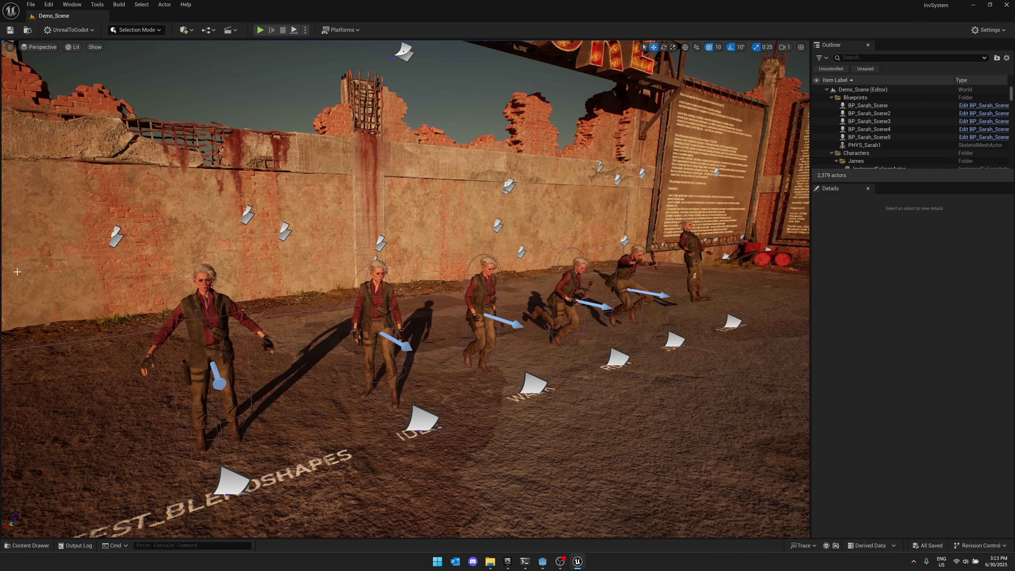
Browse the Content Drawer to SkyTown/Maps and select SkyTown_DemoMap.
{"action": "left_click", "coordinate": [54, 546]}
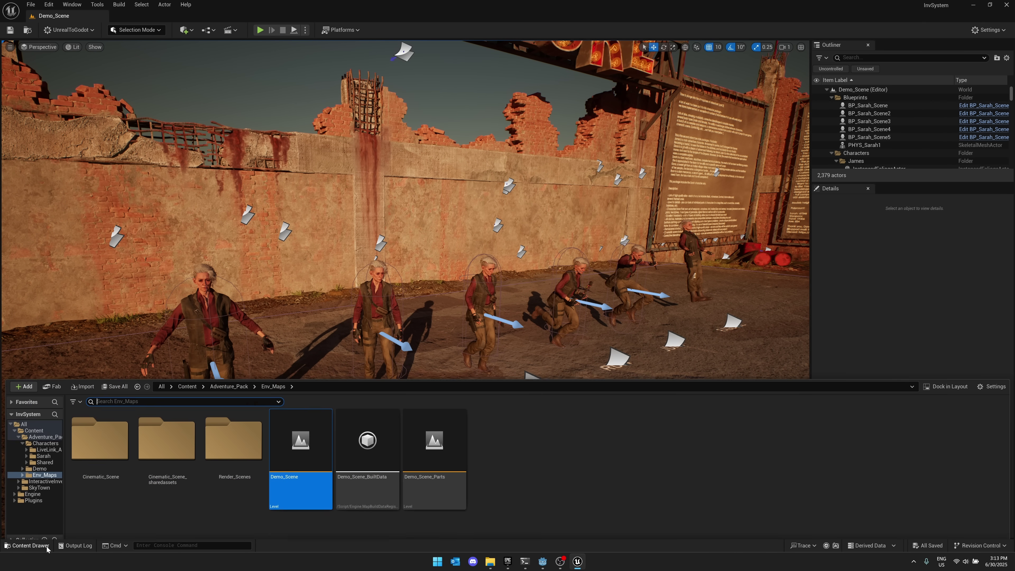
{"action": "left_click", "coordinate": [47, 480]}
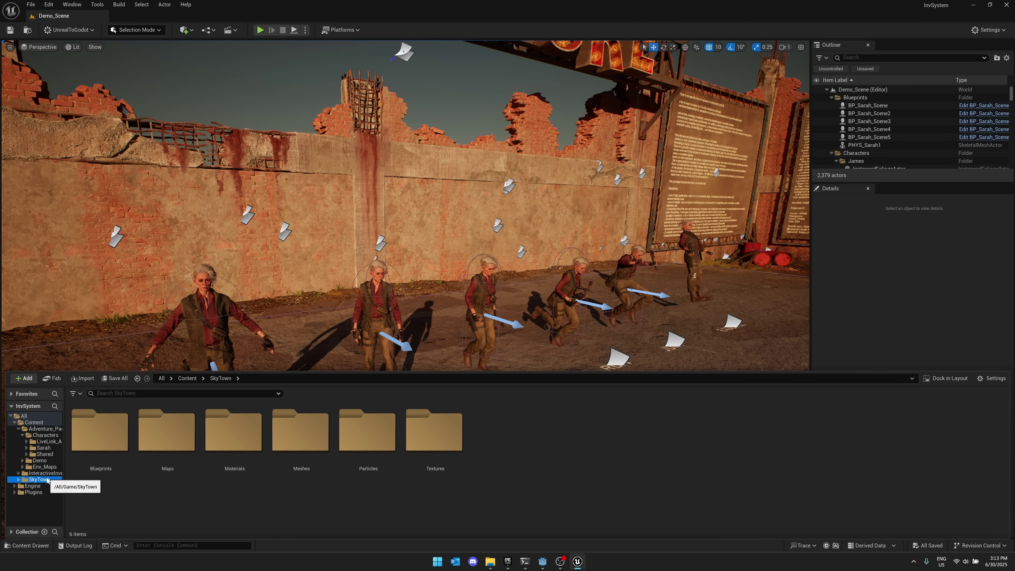
{"action": "double_click", "coordinate": [167, 432]}
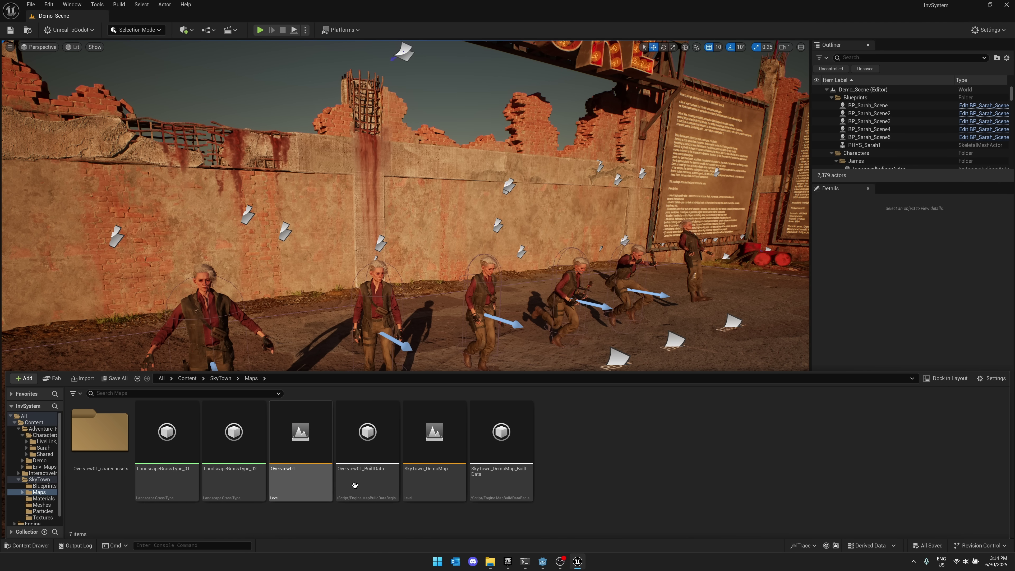
{"action": "left_click", "coordinate": [427, 438]}
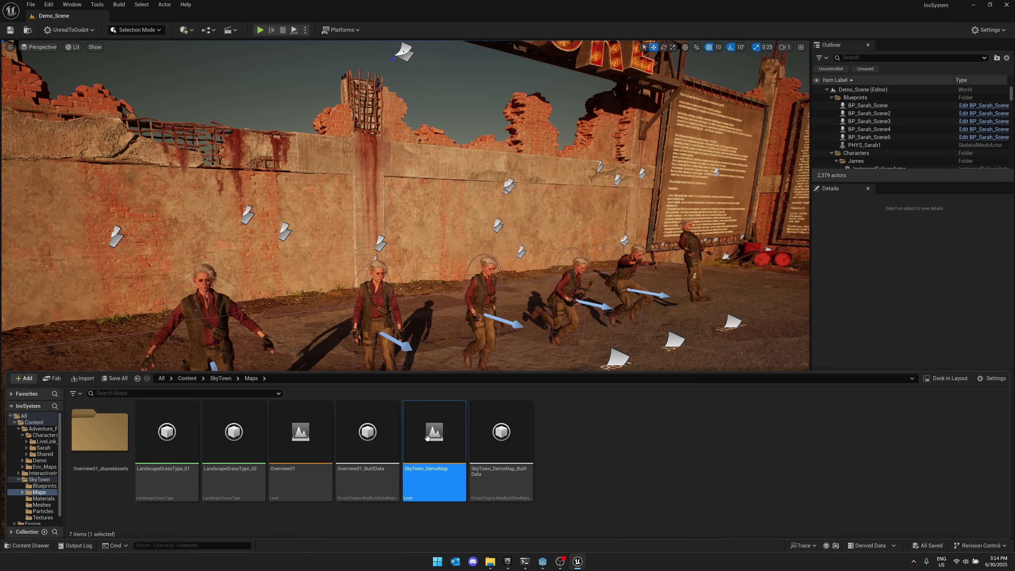
Load SkyTown_DemoMap and fly up past the red trees to view the bell tower.
{"action": "double_click", "coordinate": [427, 437]}
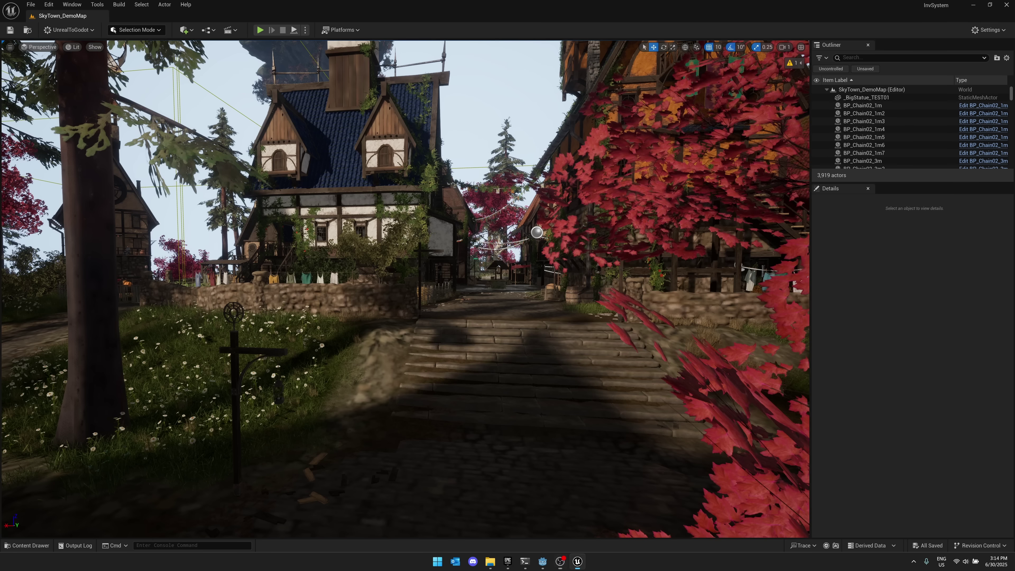
{"action": "right_click_drag", "start_coordinate": [486, 253], "coordinate": [450, 259]}
{"action": "key", "text": "w"}
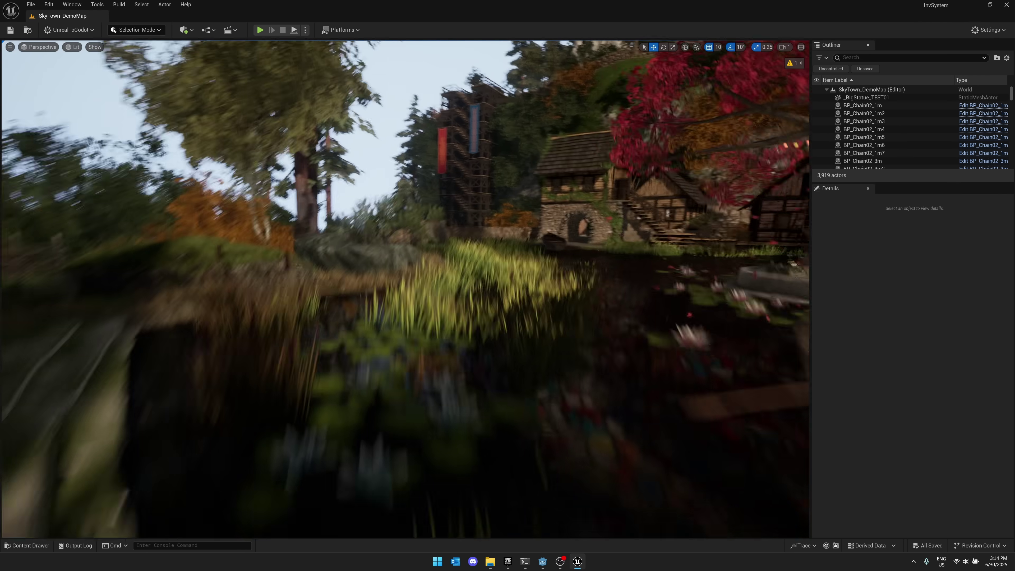
{"action": "right_click_drag", "start_coordinate": [405, 288], "coordinate": [465, 290]}
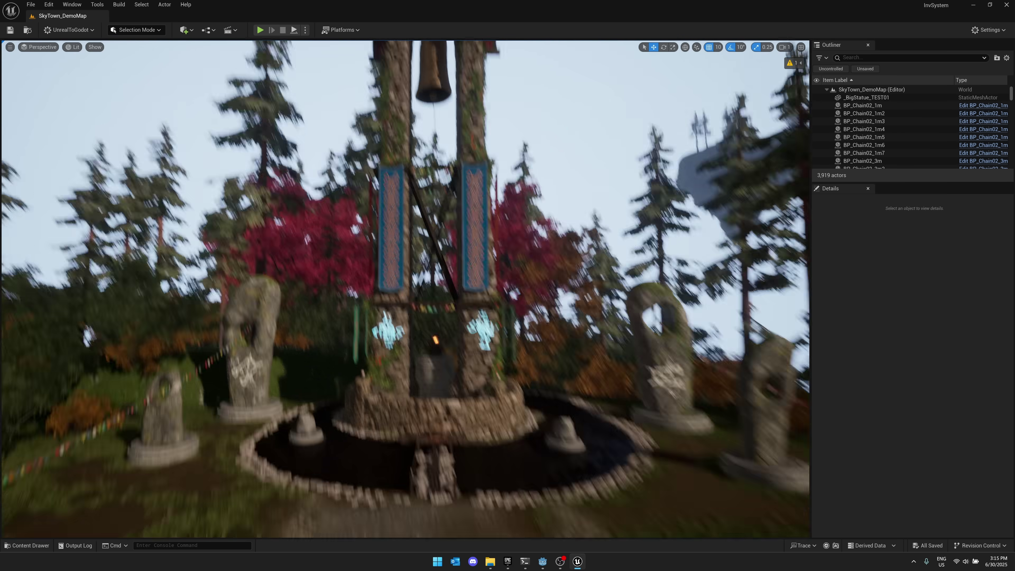
{"action": "right_click_drag", "start_coordinate": [405, 289], "coordinate": [401, 224]}
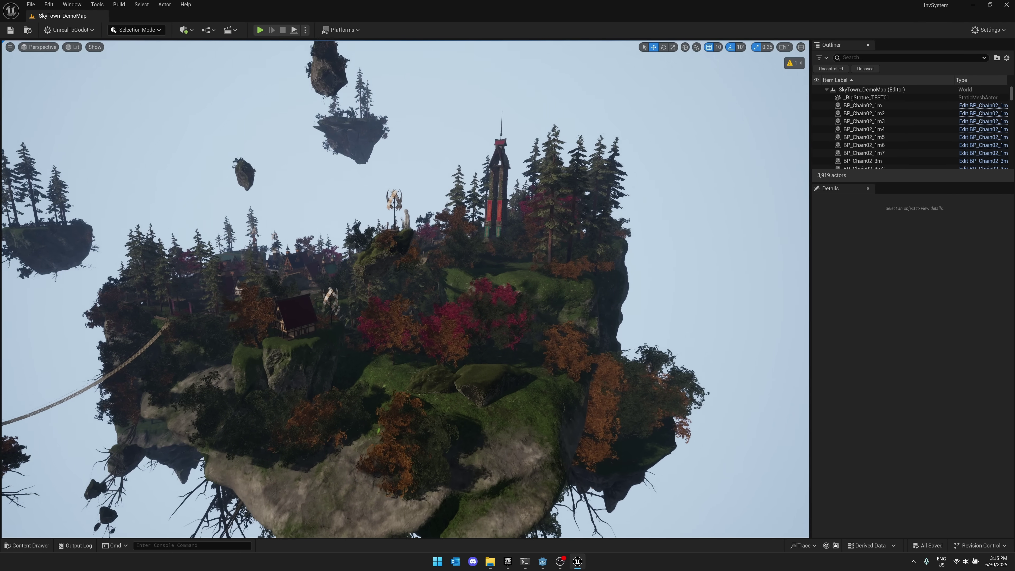
Load the Overview01 level and fly over its wells, banners, buildings and floating rocks.
{"action": "left_click", "coordinate": [27, 545]}
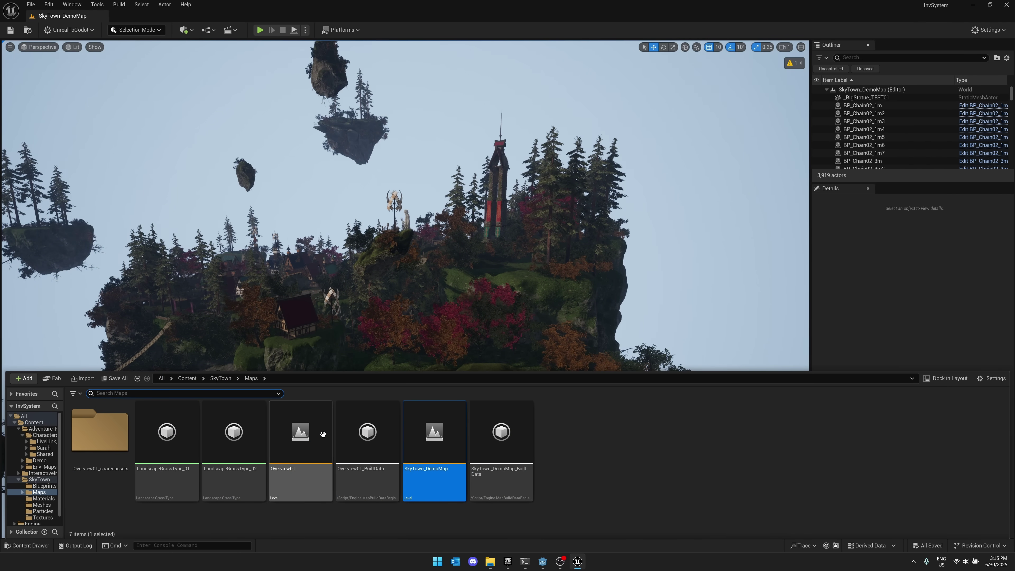
{"action": "left_click", "coordinate": [300, 429]}
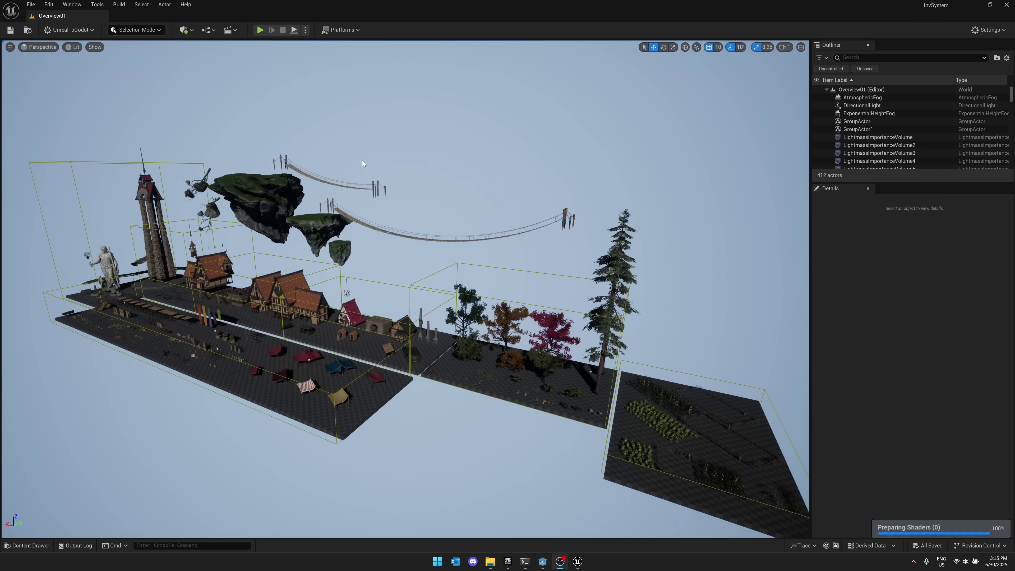
{"action": "key", "text": "w"}
{"action": "right_click_drag", "start_coordinate": [362, 163], "coordinate": [390, 180]}
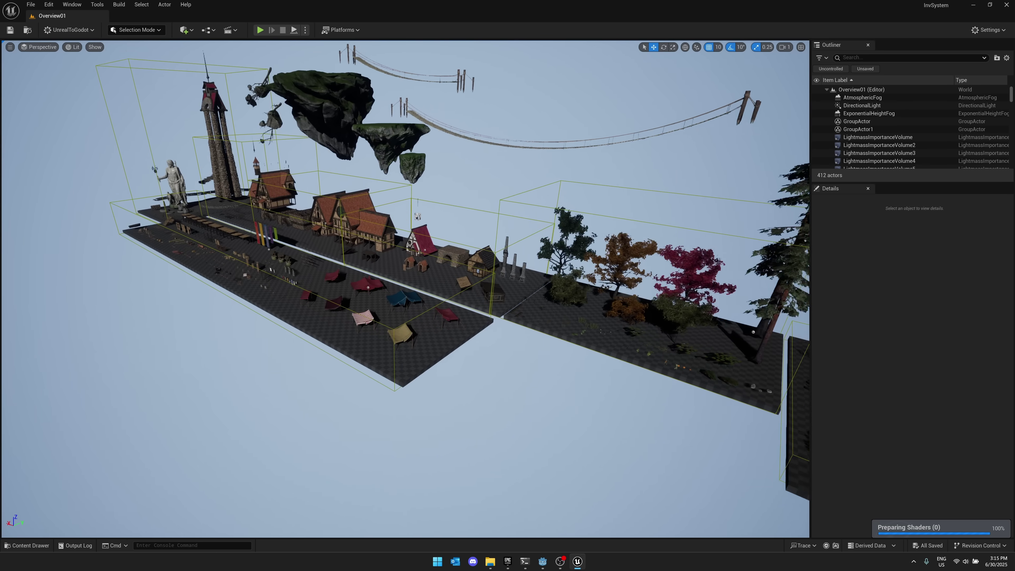
{"action": "key", "text": "w"}
{"action": "right_click_drag", "start_coordinate": [406, 280], "coordinate": [311, 281]}
{"action": "scroll", "coordinate": [398, 280], "scroll_direction": "up", "scroll_amount": 1}
{"action": "key", "text": "w"}
{"action": "key", "text": "w"}
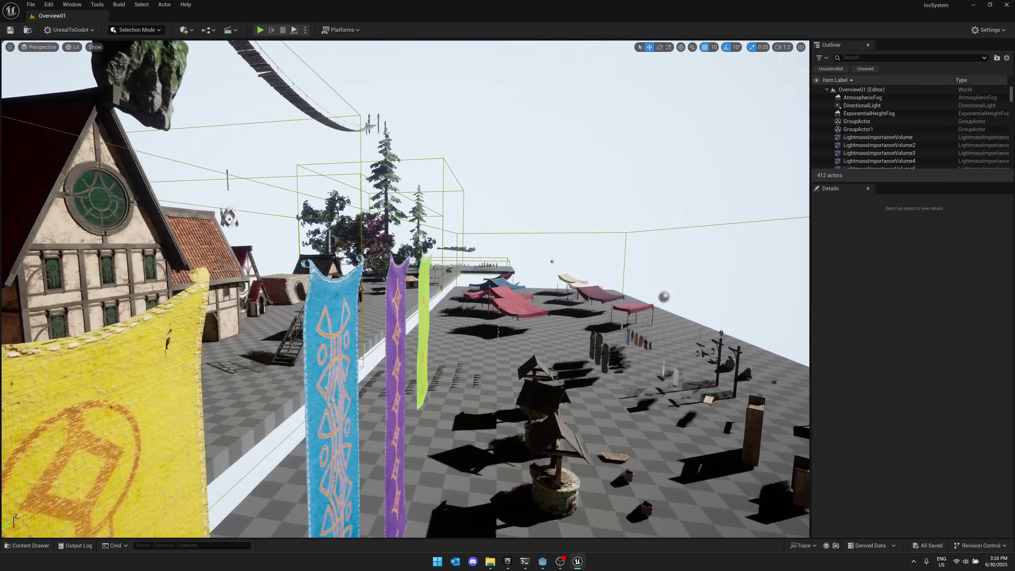
{"action": "key", "text": "w"}
{"action": "mouse_move", "coordinate": [405, 288]}
{"action": "right_mouse_down"}
{"action": "mouse_move", "coordinate": [359, 272]}
{"action": "mouse_move", "coordinate": [406, 288]}
{"action": "right_mouse_up"}
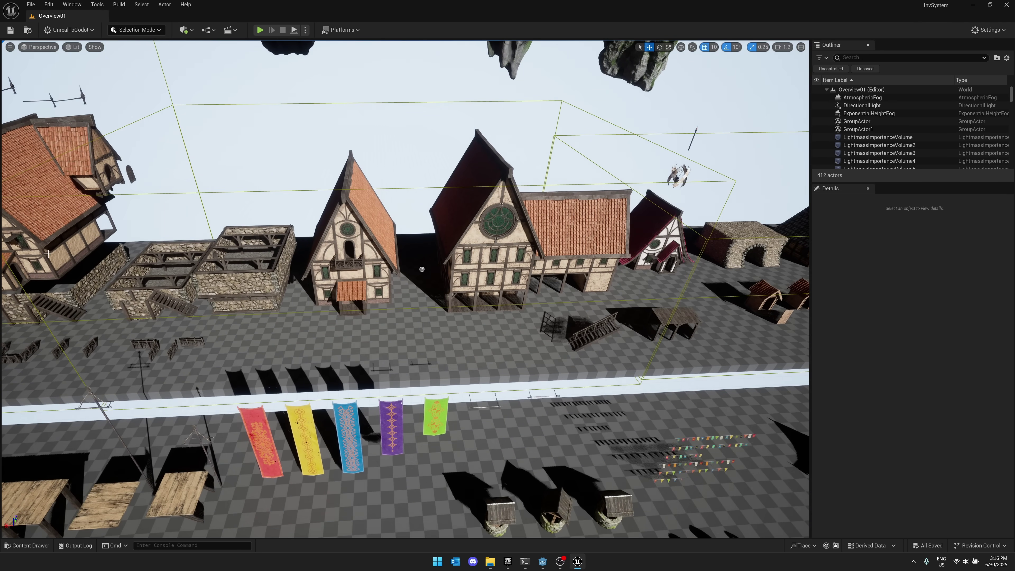
Open M_Showcase from the InteractiveInventory folder and look around the showcase hall.
{"action": "left_click", "coordinate": [36, 545]}
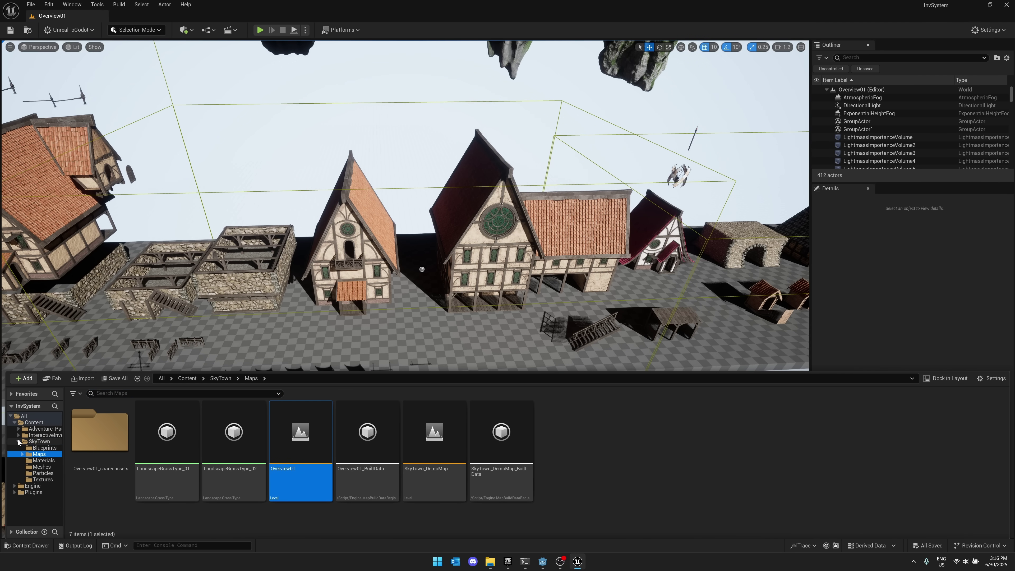
{"action": "left_click", "coordinate": [35, 435]}
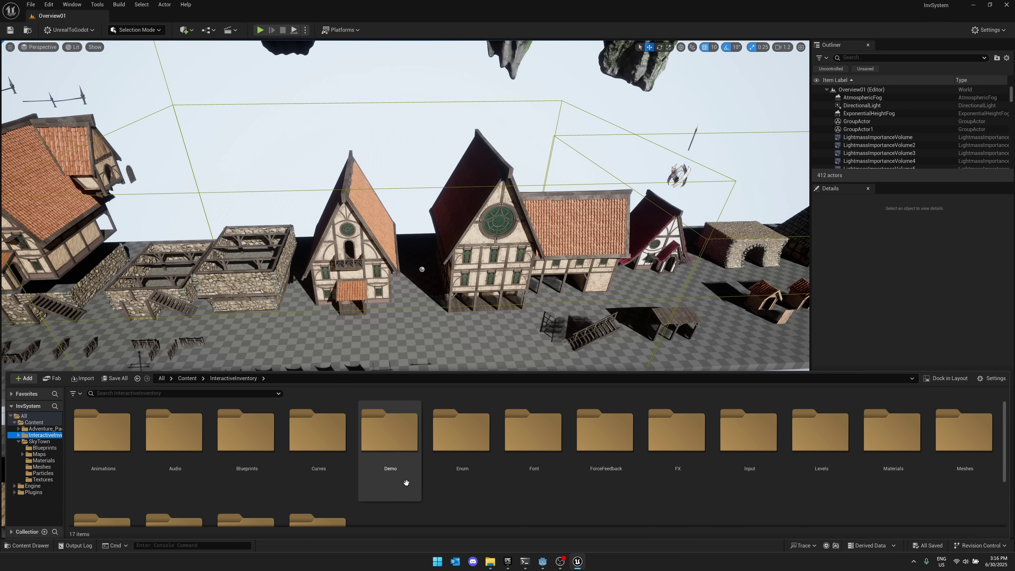
{"action": "double_click", "coordinate": [407, 437]}
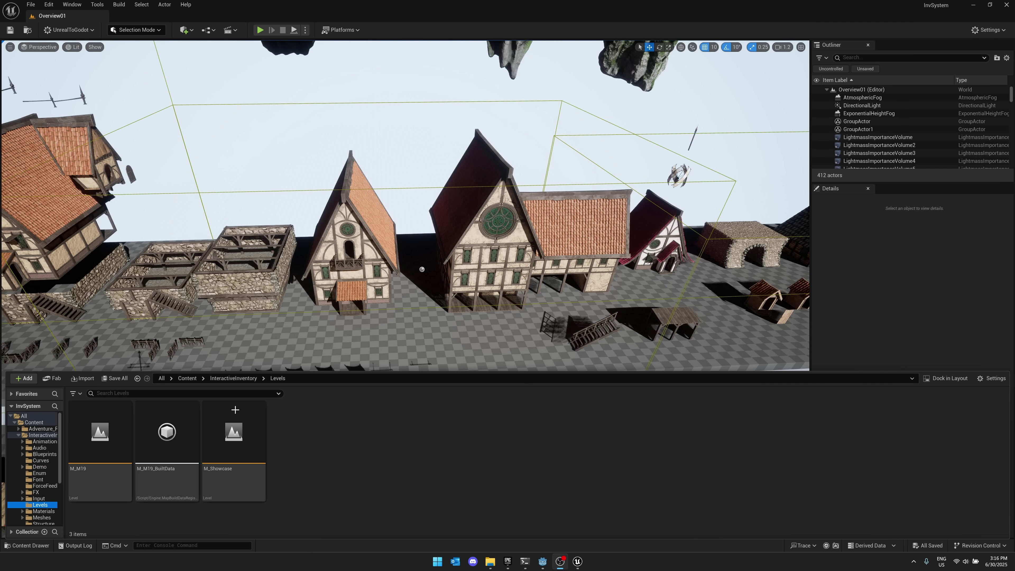
{"action": "double_click", "coordinate": [235, 411]}
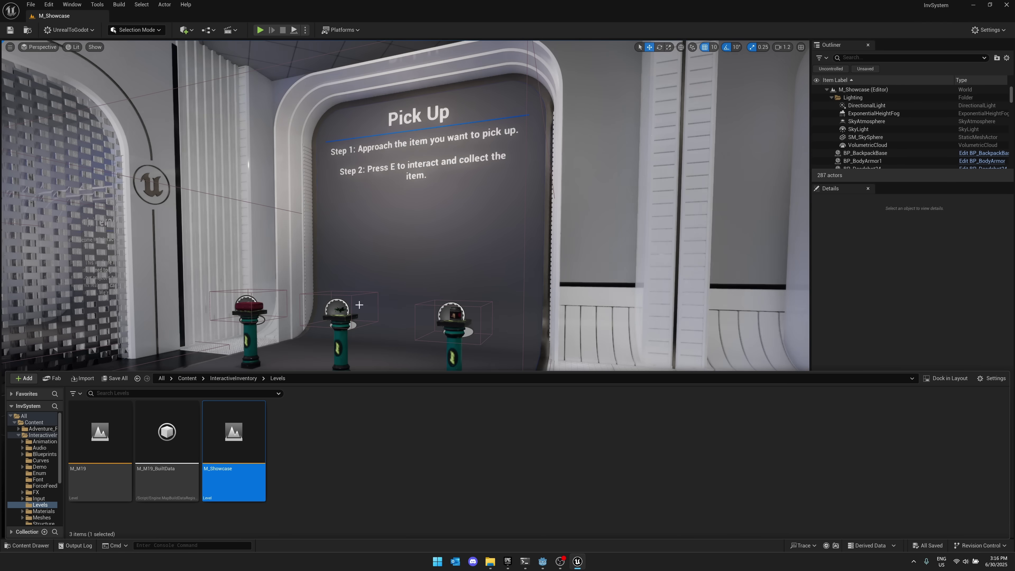
{"action": "right_click_drag", "start_coordinate": [359, 305], "coordinate": [281, 305]}
{"action": "key", "text": "w"}
{"action": "key", "text": "d"}
{"action": "key", "text": "s"}
{"action": "key", "text": "w"}
{"action": "key", "text": "s"}
{"action": "key", "text": "w"}
{"action": "key", "text": "d"}
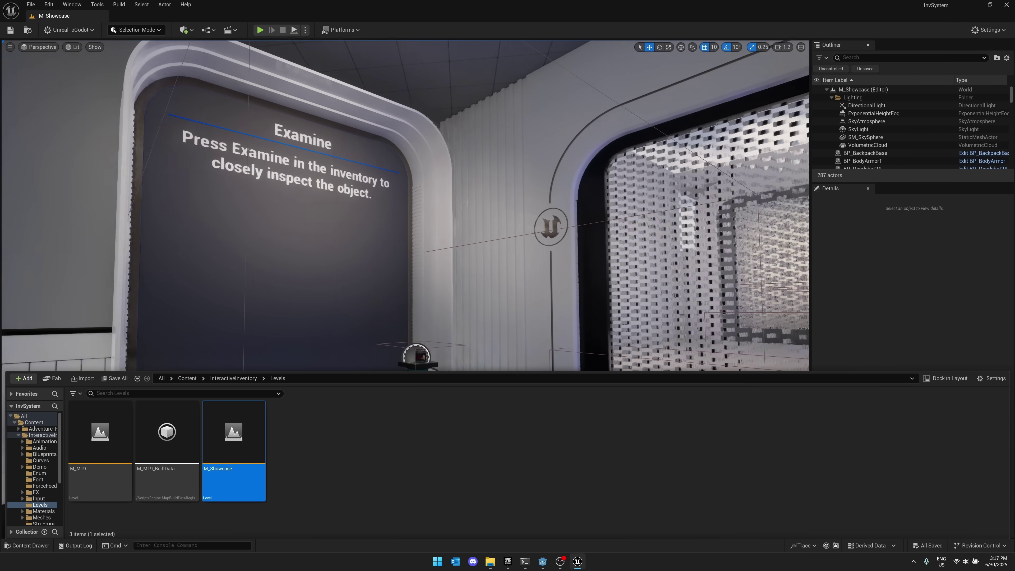
{"action": "right_click_drag", "start_coordinate": [405, 206], "coordinate": [372, 215]}
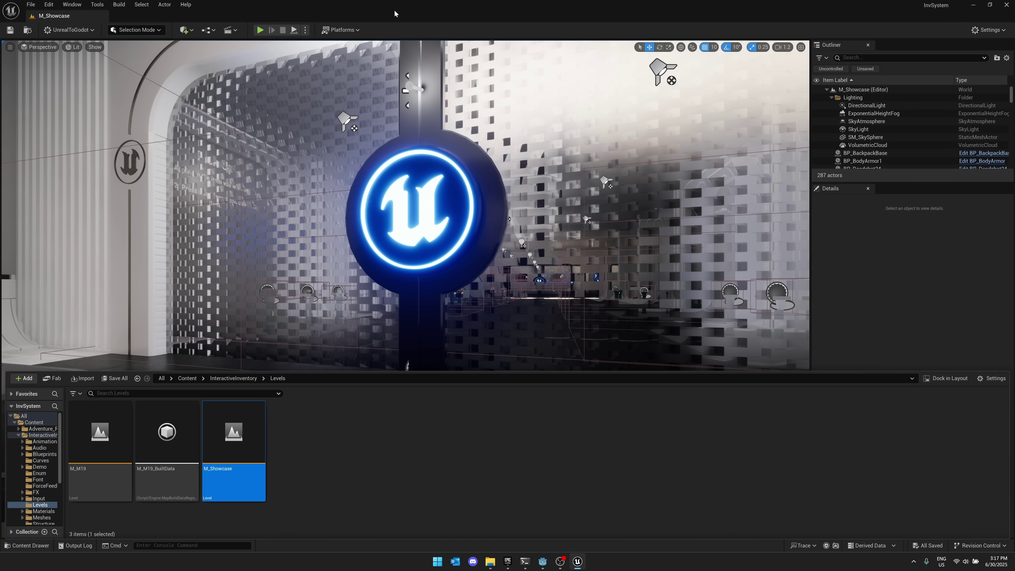
Start Play In Editor and walk the character into the hall up to the Pick Up pedestals.
{"action": "left_click", "coordinate": [260, 29]}
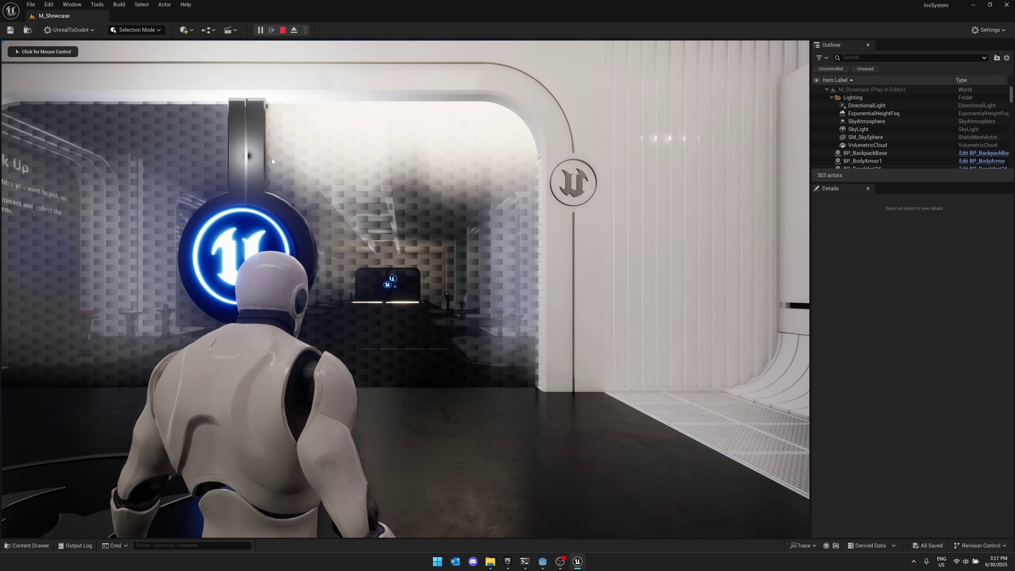
{"action": "left_click", "coordinate": [272, 158]}
{"action": "key", "text": "w"}
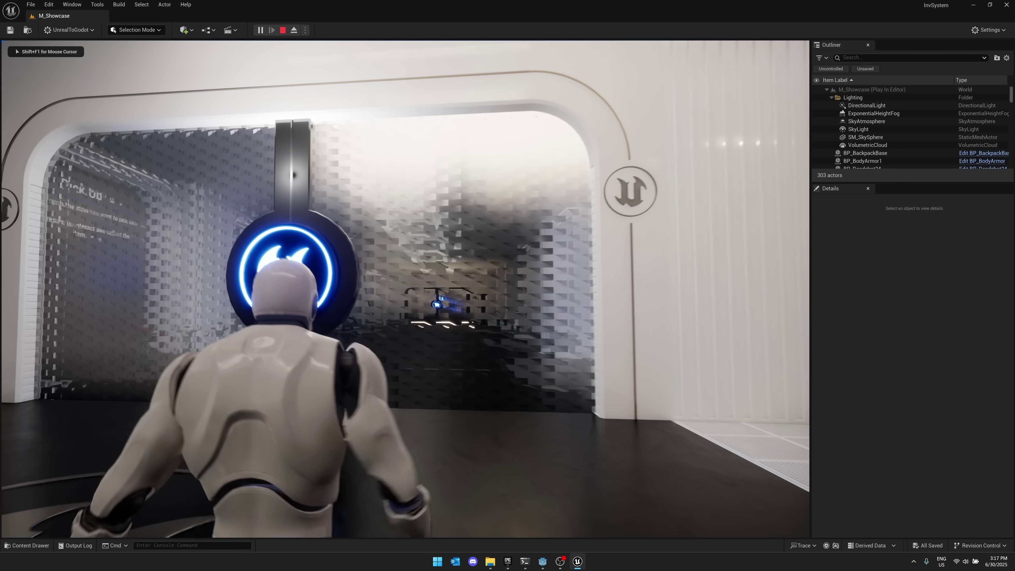
{"action": "key", "text": "w"}
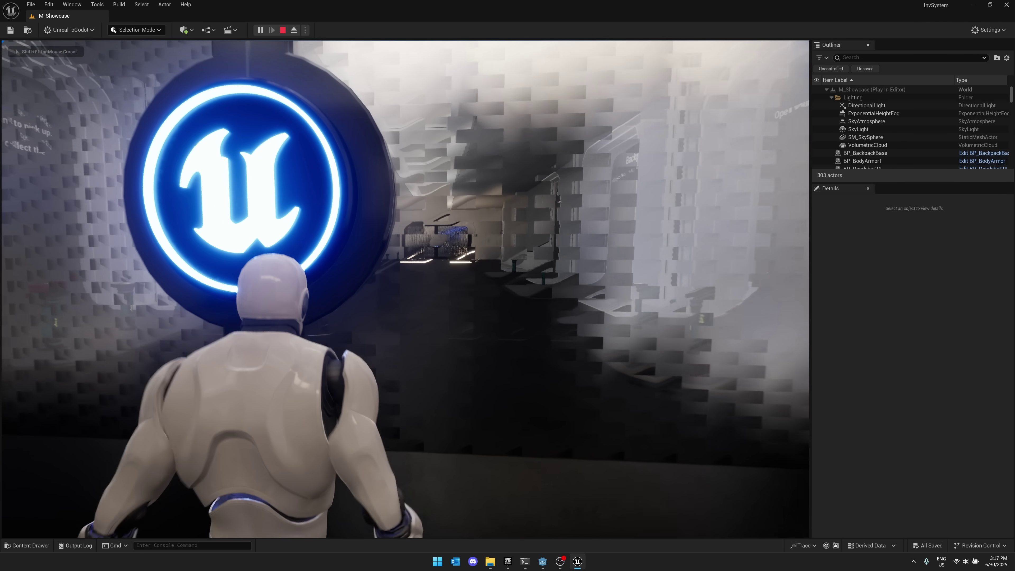
{"action": "key", "text": "w"}
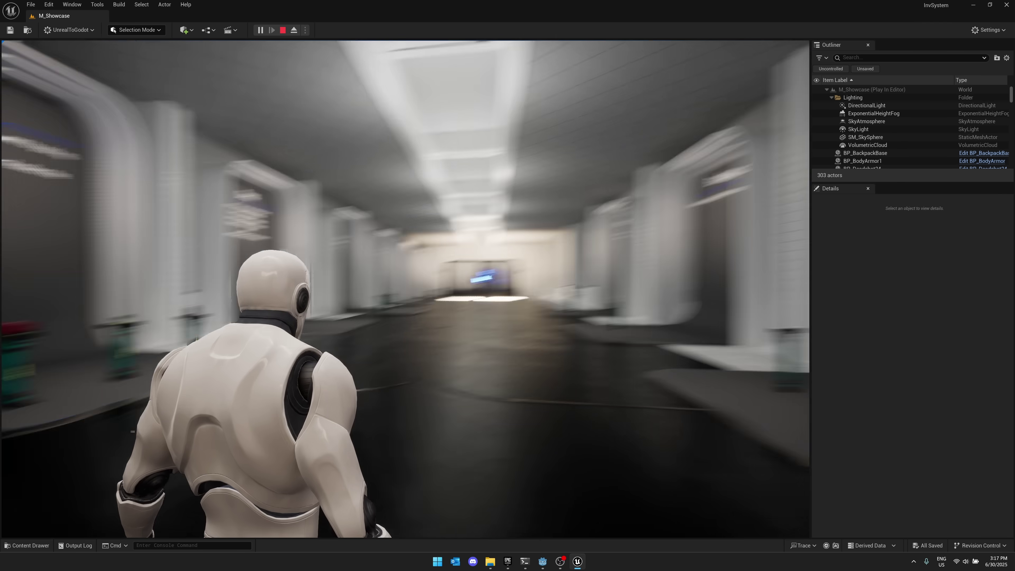
{"action": "key", "text": "w"}
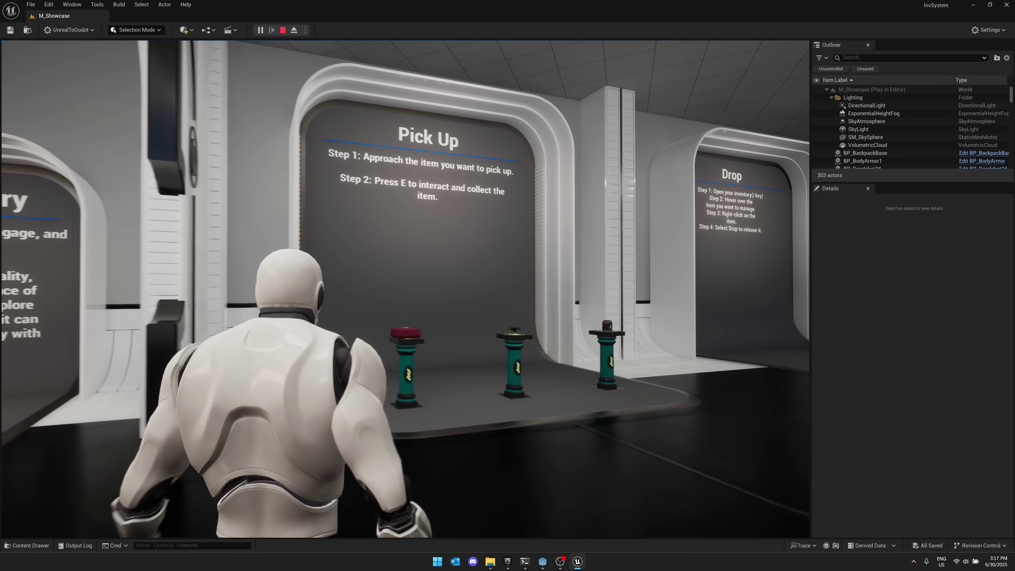
{"action": "key", "text": "w"}
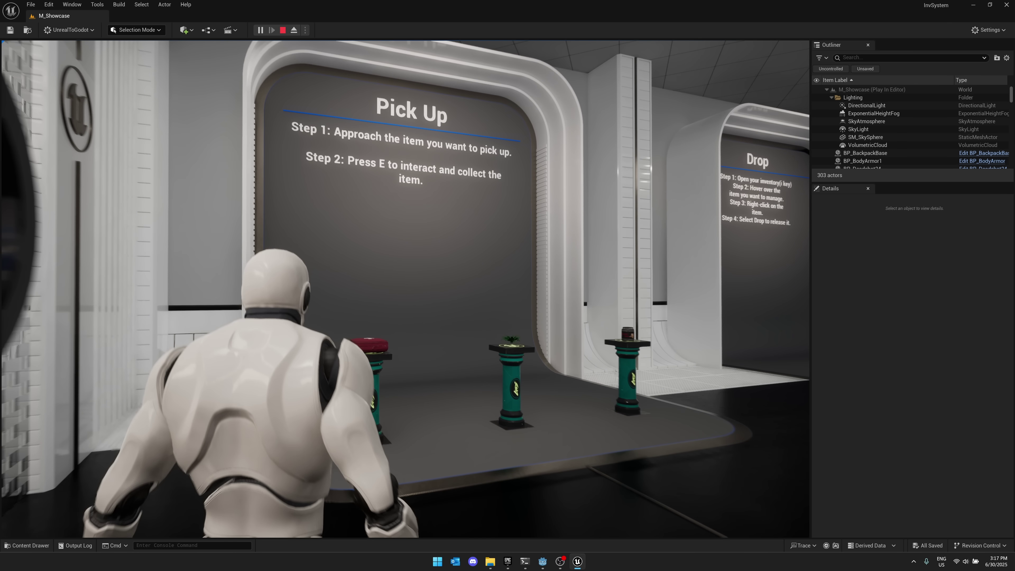
{"action": "key", "text": "w"}
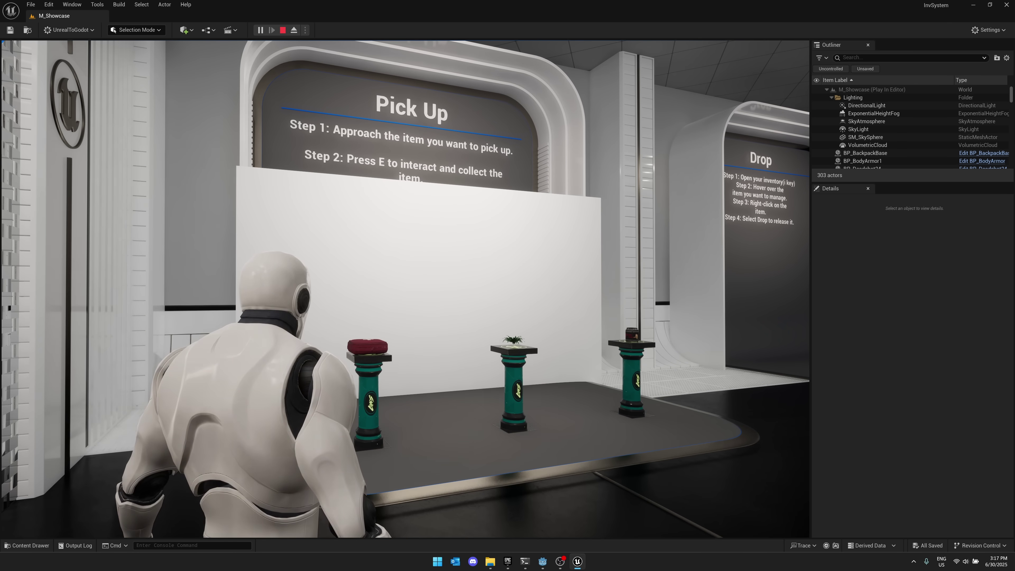
{"action": "key", "text": "w"}
{"action": "key", "text": "w"}
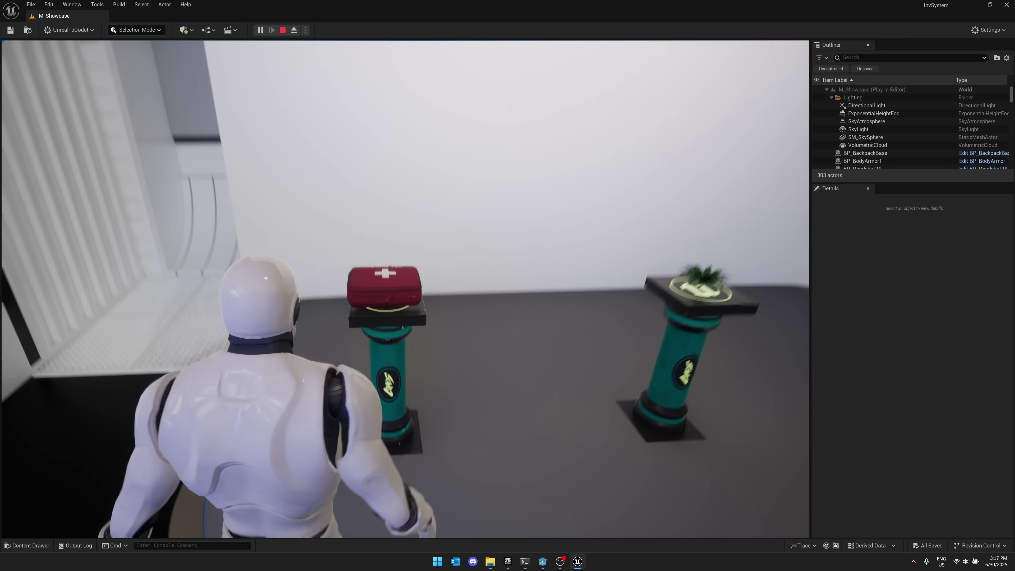
Pick up the First Aid Kit and Green fern, then open the inventory.
{"action": "key", "text": "e"}
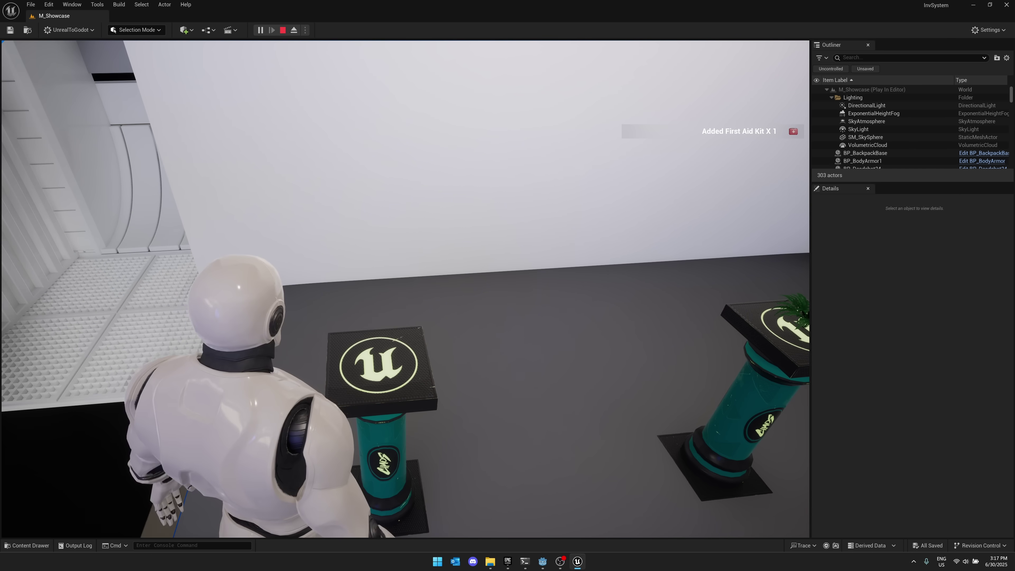
{"action": "key", "text": "w"}
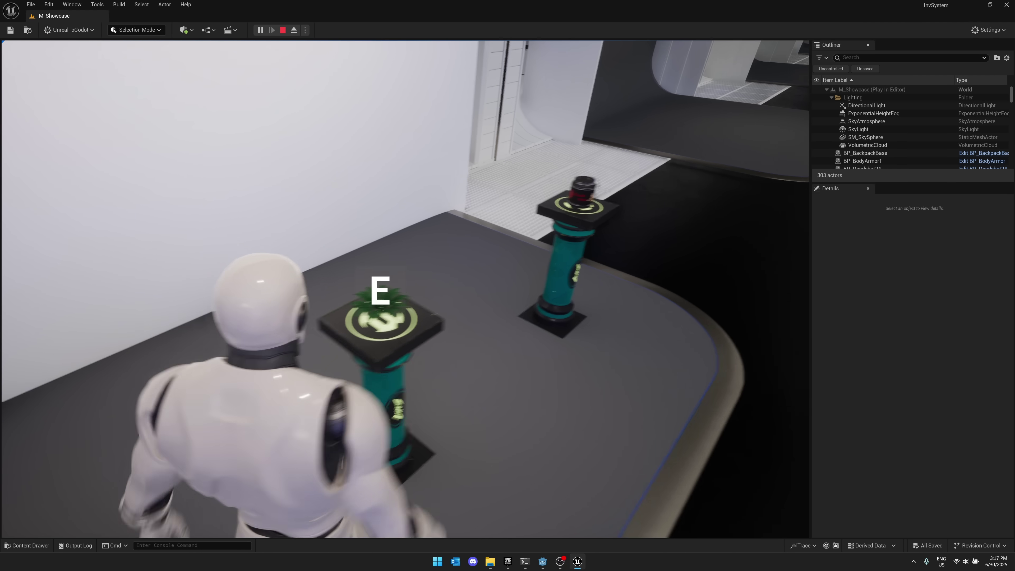
{"action": "key", "text": "e"}
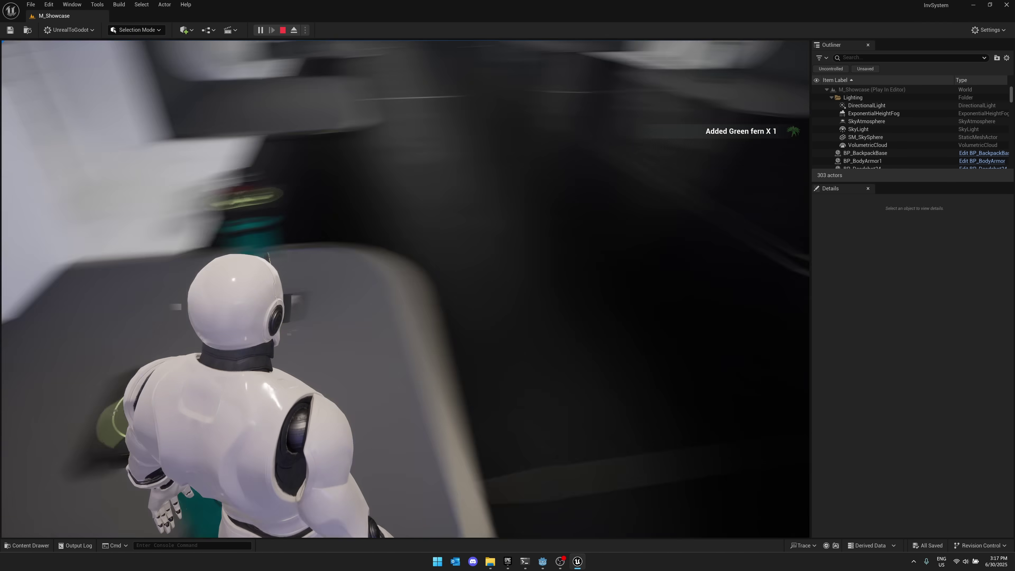
{"action": "key", "text": "Tab"}
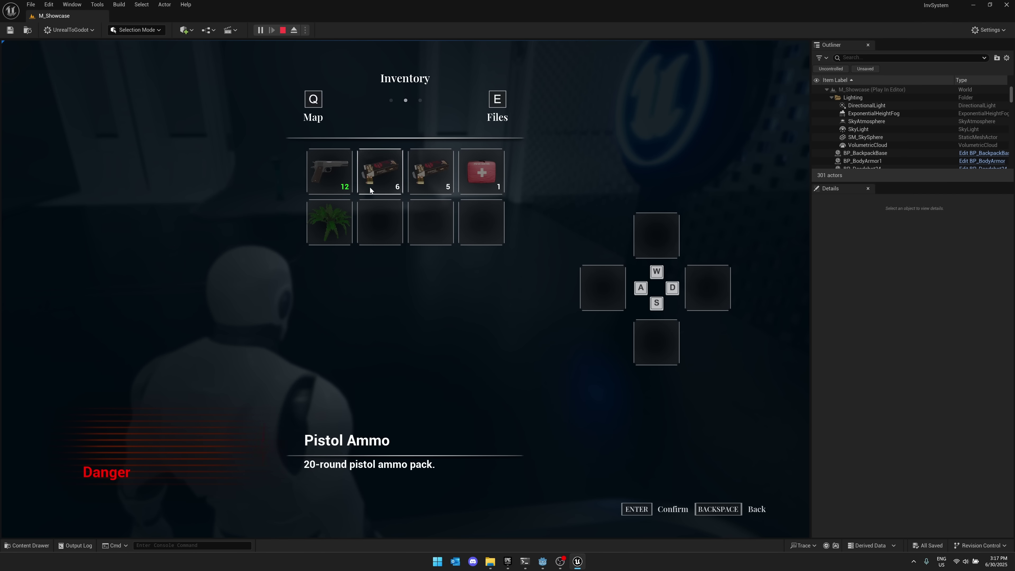
Drop the Green fern, move the 6-count Pistol Ammo to the second row, and close the inventory.
{"action": "left_click", "coordinate": [331, 219]}
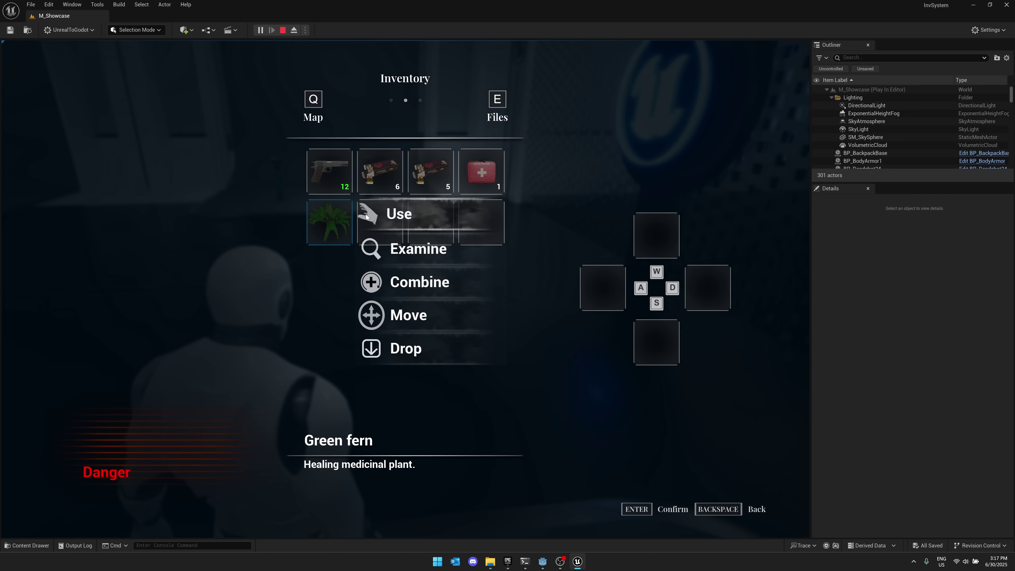
{"action": "left_click", "coordinate": [411, 346]}
{"action": "left_click", "coordinate": [384, 178]}
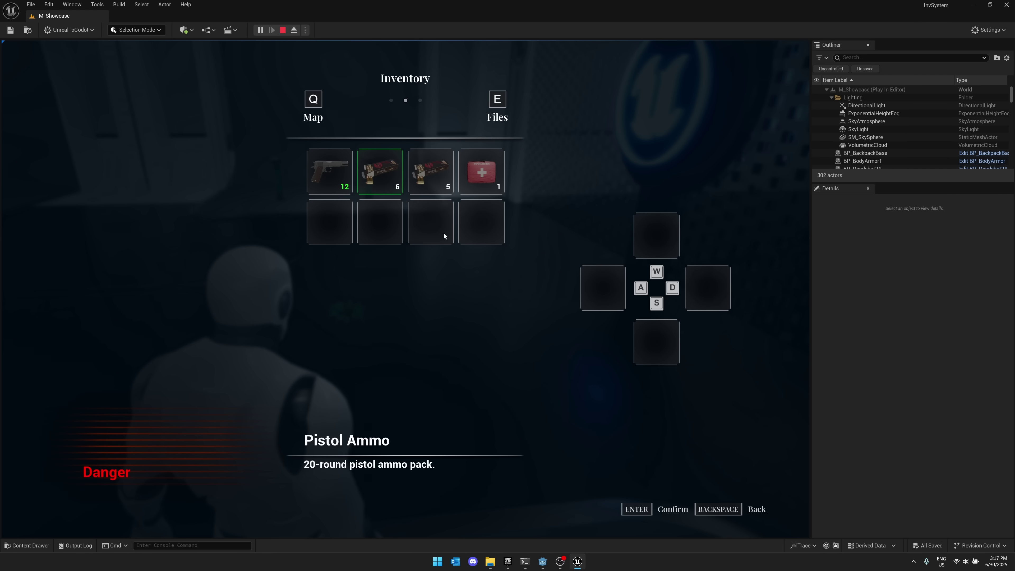
{"action": "left_click", "coordinate": [444, 232]}
{"action": "left_click", "coordinate": [377, 218]}
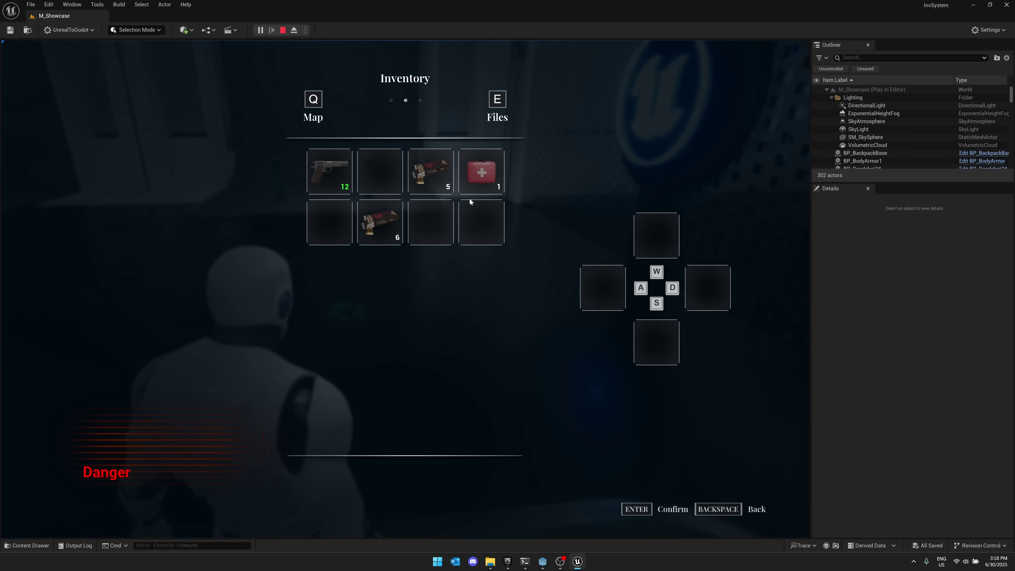
{"action": "mouse_move", "coordinate": [475, 193]}
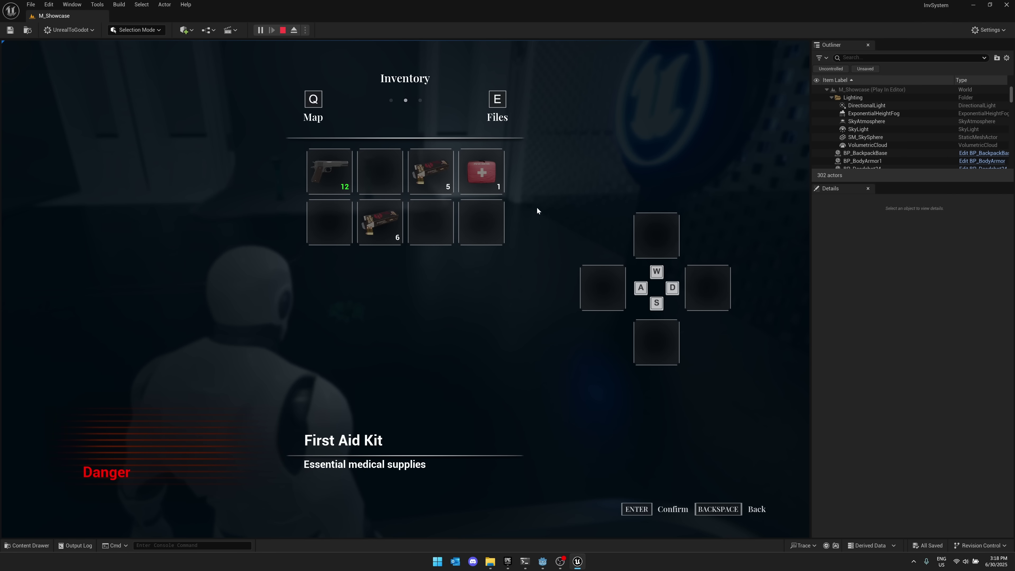
{"action": "key", "text": "i"}
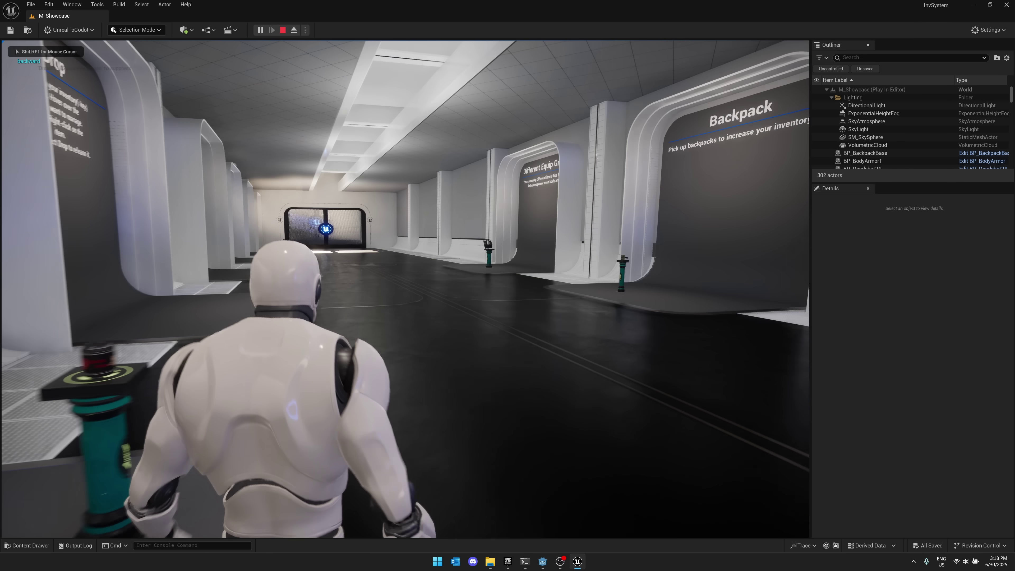
Walk the character down the corridor past the Drop booth, then stop Play In Editor.
{"action": "key", "text": "w"}
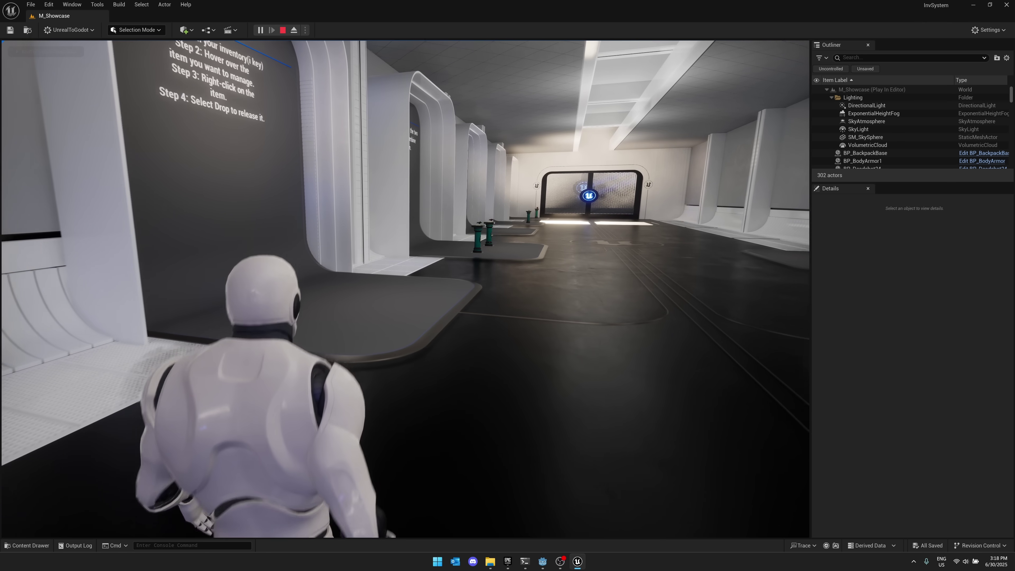
{"action": "key", "text": "w"}
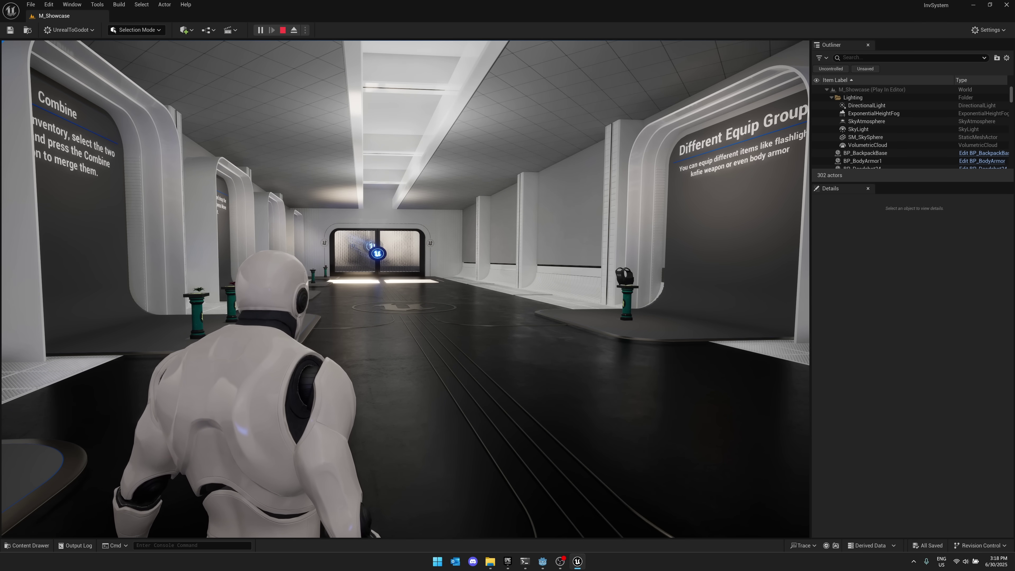
{"action": "key", "text": "Escape"}
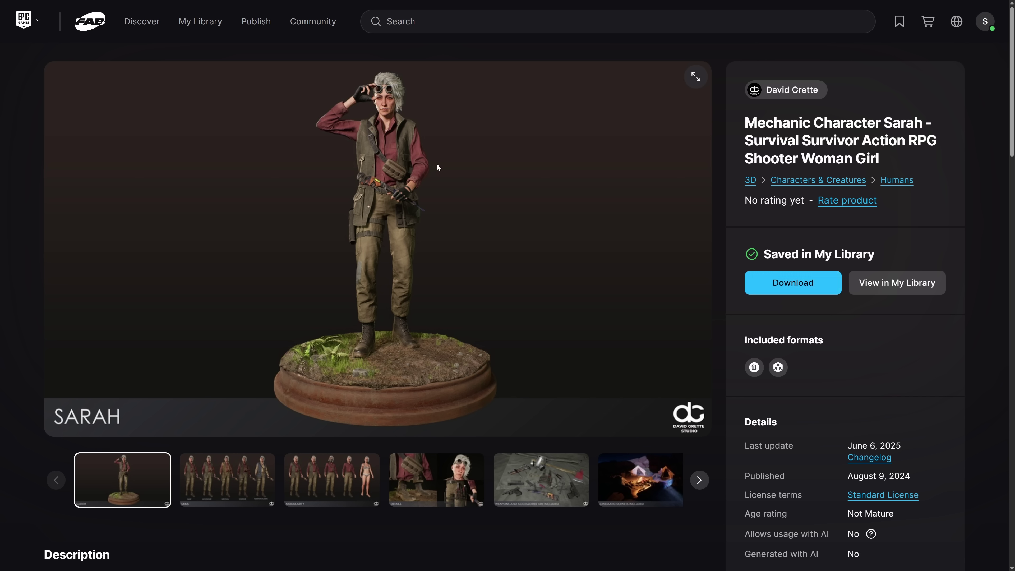
Preview Sarah's MODULARITY and SKINS images, included formats, and download options.
{"action": "left_click", "coordinate": [332, 480]}
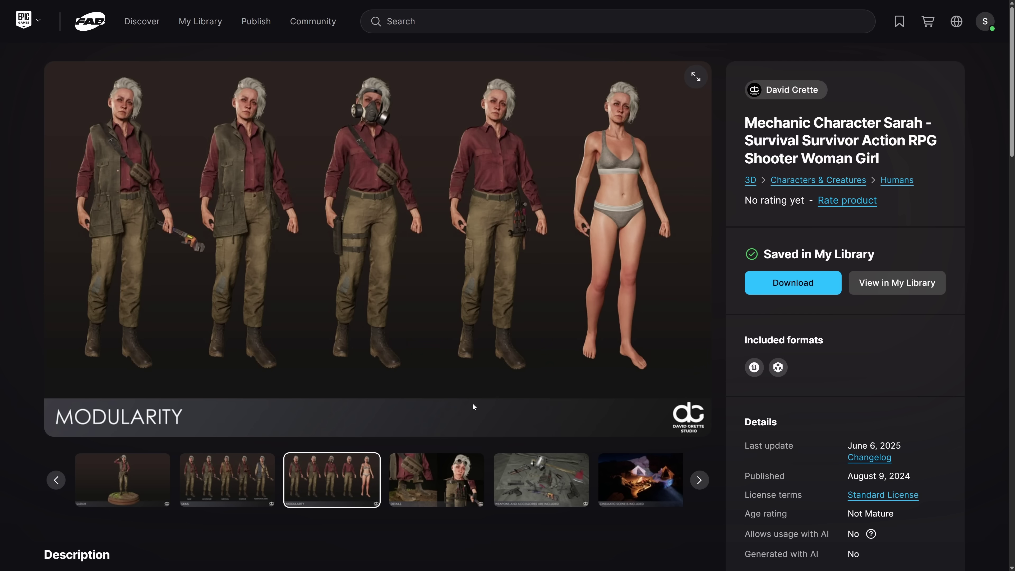
{"action": "left_click", "coordinate": [232, 466]}
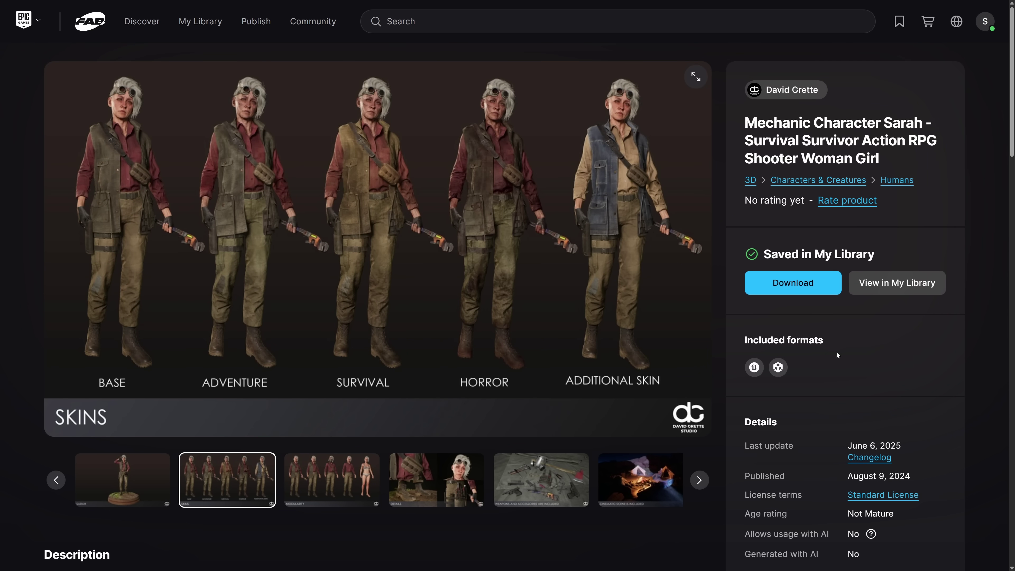
{"action": "scroll", "coordinate": [781, 372], "scroll_direction": "down", "scroll_amount": 1}
{"action": "left_click", "coordinate": [779, 362]}
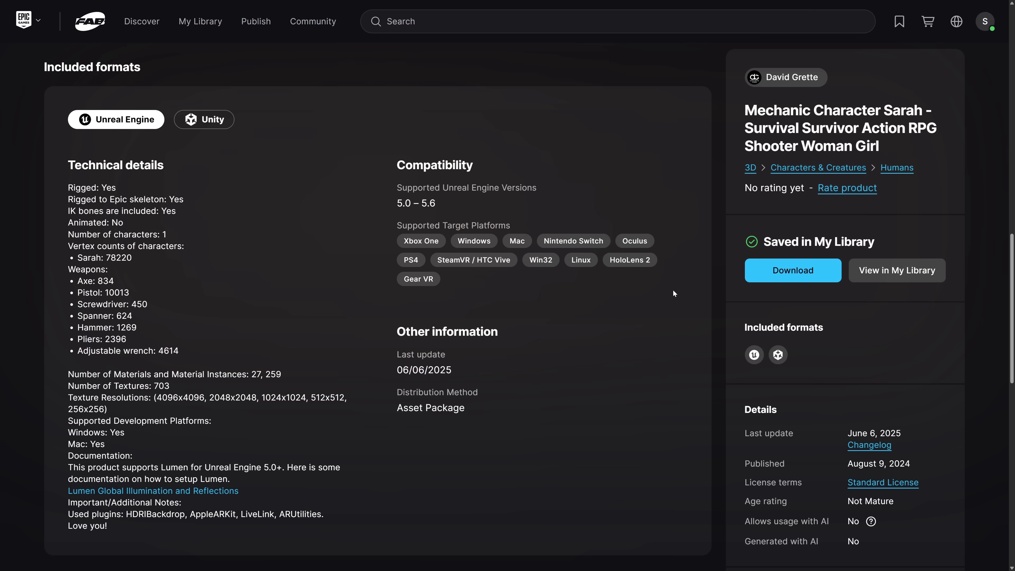
{"action": "left_click", "coordinate": [789, 271]}
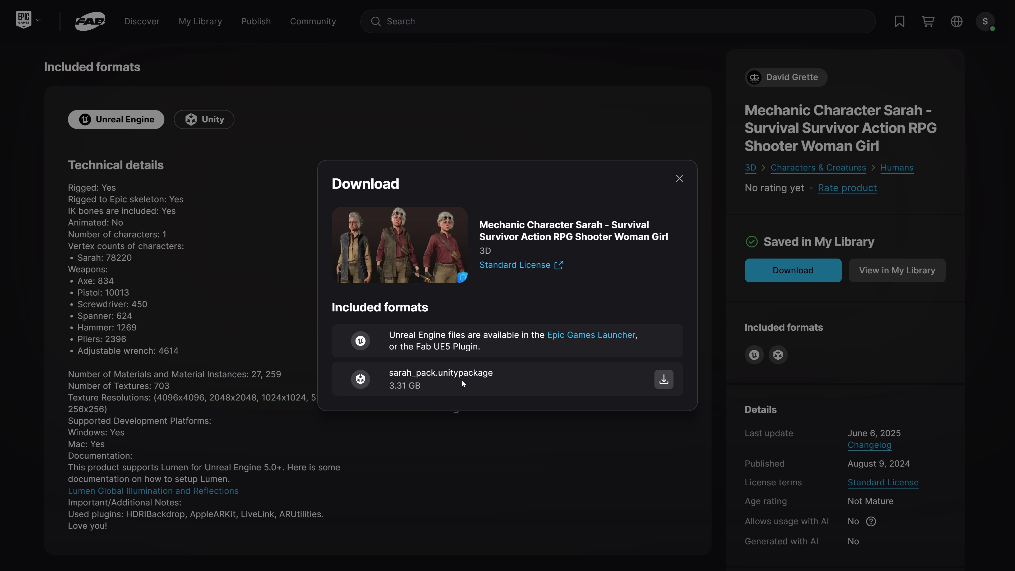
{"action": "left_click", "coordinate": [679, 179]}
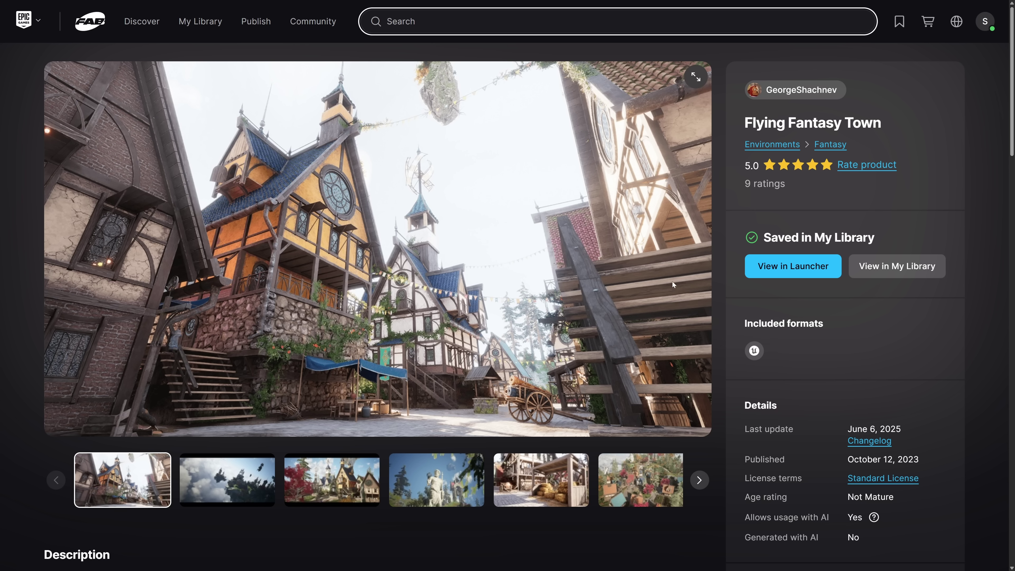
View the second and third Flying Fantasy Town gallery images.
{"action": "left_click", "coordinate": [263, 482]}
{"action": "left_click", "coordinate": [341, 478]}
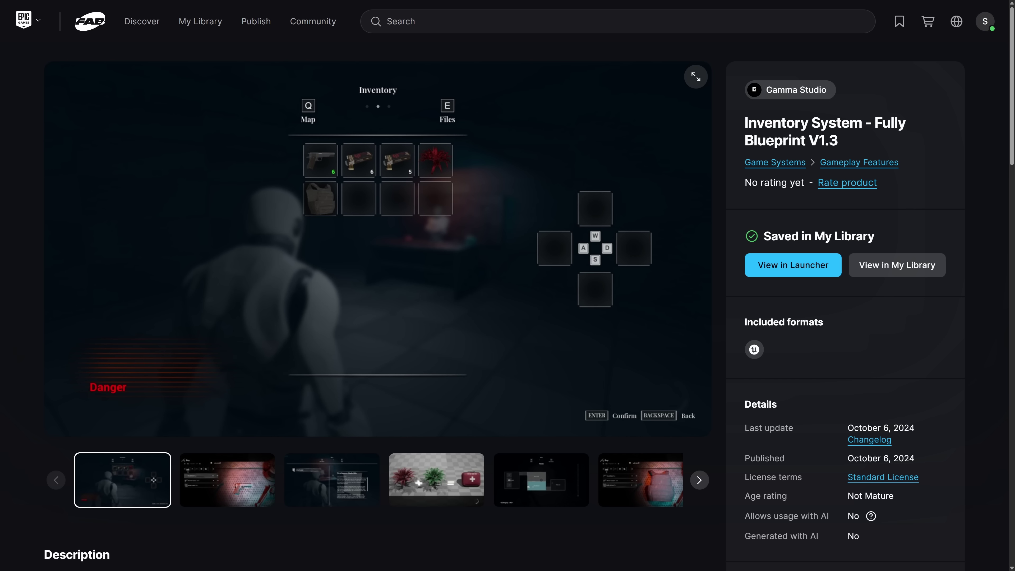
{"action": "scroll", "coordinate": [618, 396], "scroll_direction": "down", "scroll_amount": 10}
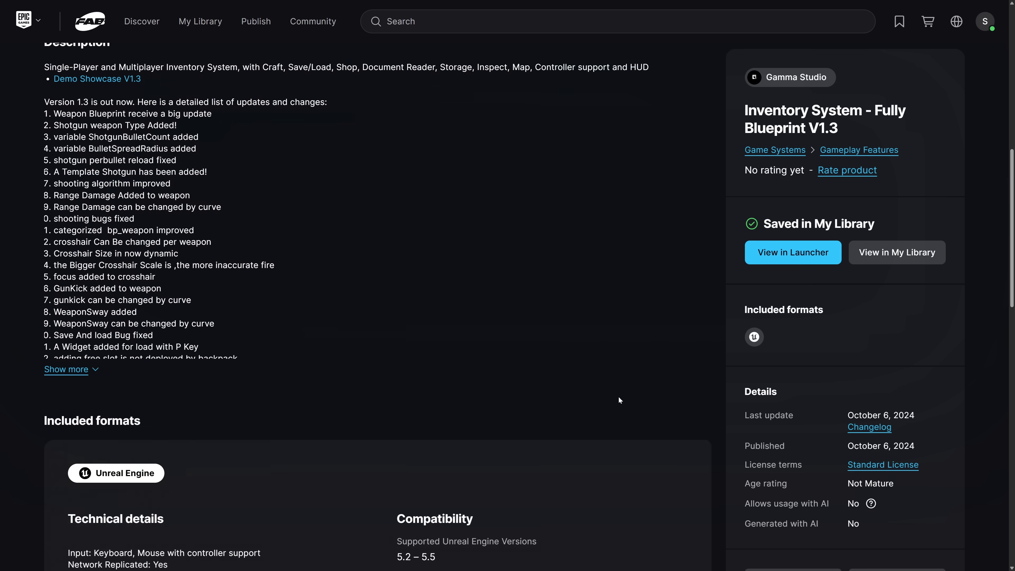
{"action": "scroll", "coordinate": [618, 395], "scroll_direction": "up", "scroll_amount": 4}
{"action": "scroll", "coordinate": [618, 397], "scroll_direction": "up", "scroll_amount": 1}
{"action": "left_click_drag", "start_coordinate": [67, 310], "coordinate": [240, 509]}
{"action": "left_click", "coordinate": [247, 492]}
{"action": "scroll", "coordinate": [314, 425], "scroll_direction": "up", "scroll_amount": 3}
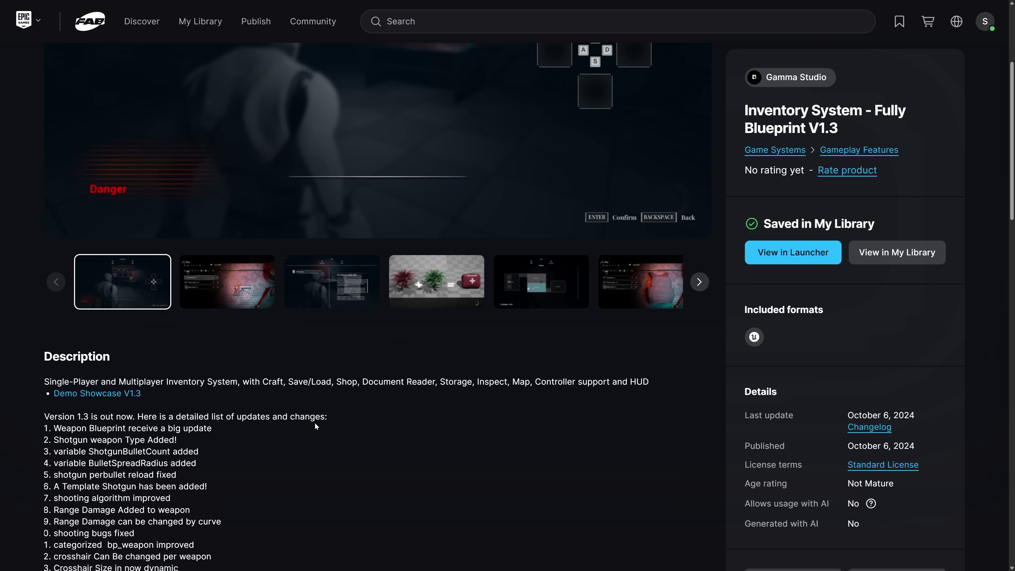
{"action": "scroll", "coordinate": [314, 422], "scroll_direction": "up", "scroll_amount": 5}
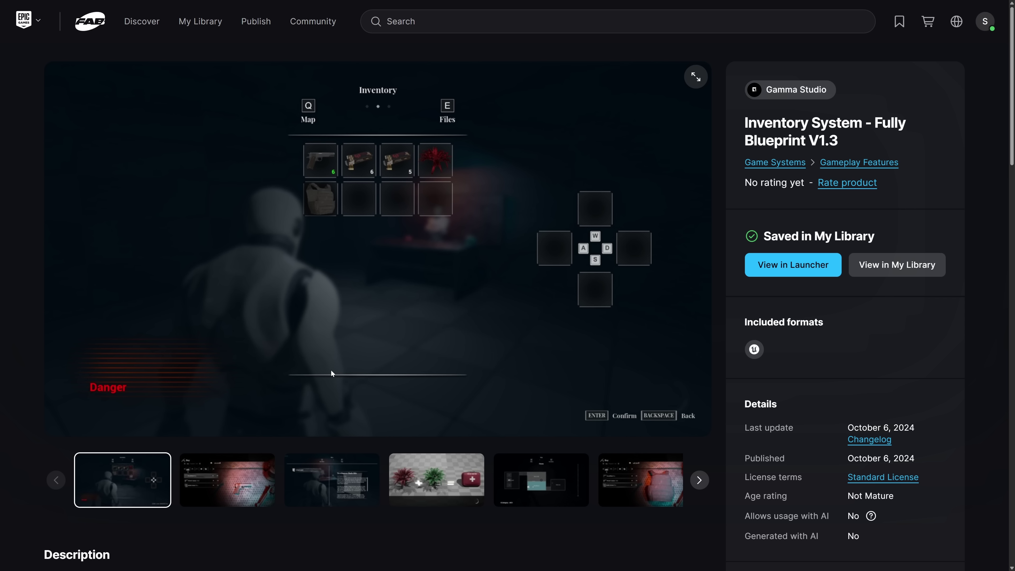
{"action": "left_click", "coordinate": [84, 30]}
Scroll Fab's Discover page to Limited-Time Free, showing Stylized Village Fatpack, Advanced Portals System VFX and Train pack.
{"action": "scroll", "coordinate": [479, 200], "scroll_direction": "down", "scroll_amount": 3}
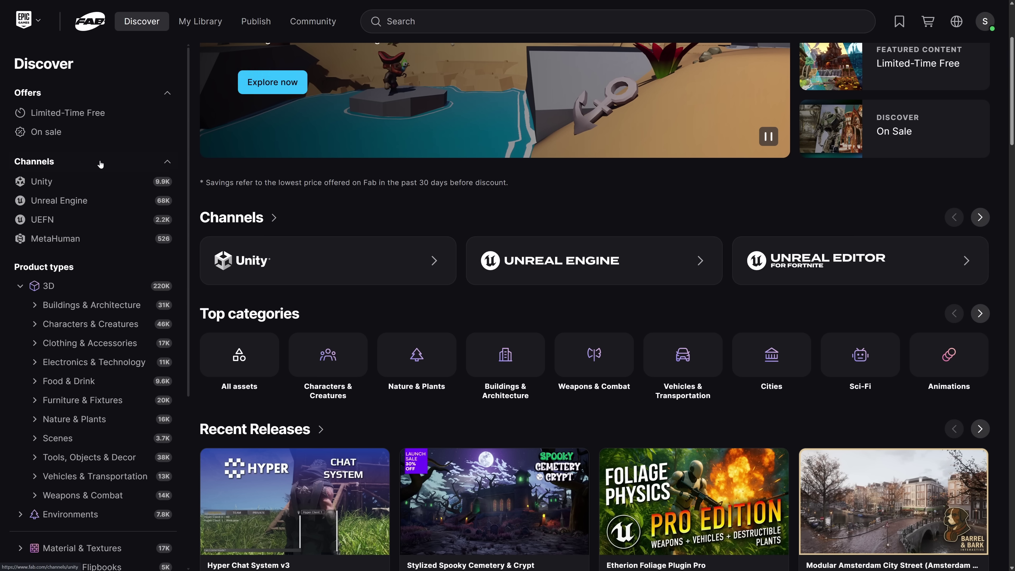
{"action": "scroll", "coordinate": [383, 311], "scroll_direction": "down", "scroll_amount": 1}
{"action": "scroll", "coordinate": [383, 311], "scroll_direction": "down", "scroll_amount": 14}
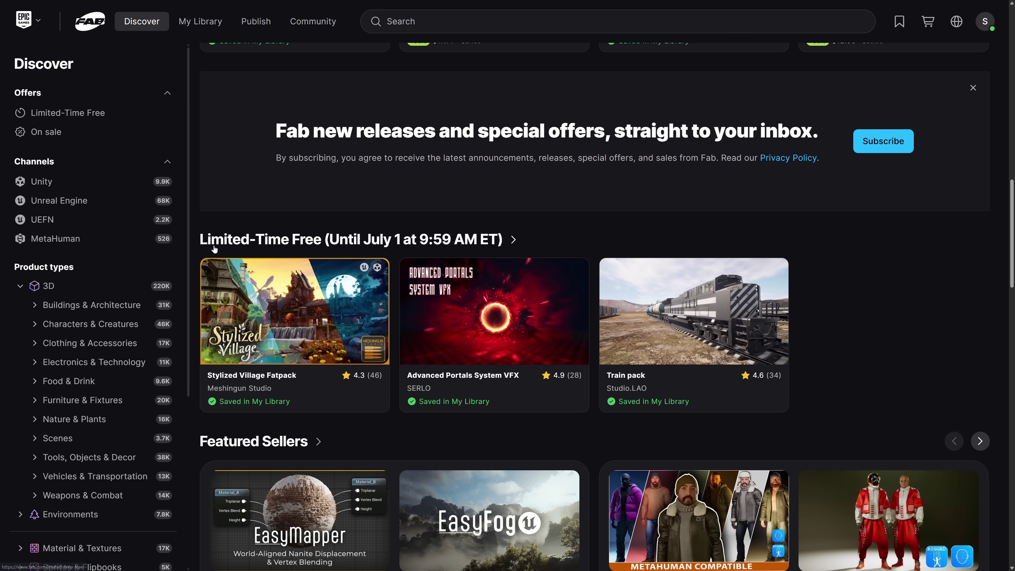